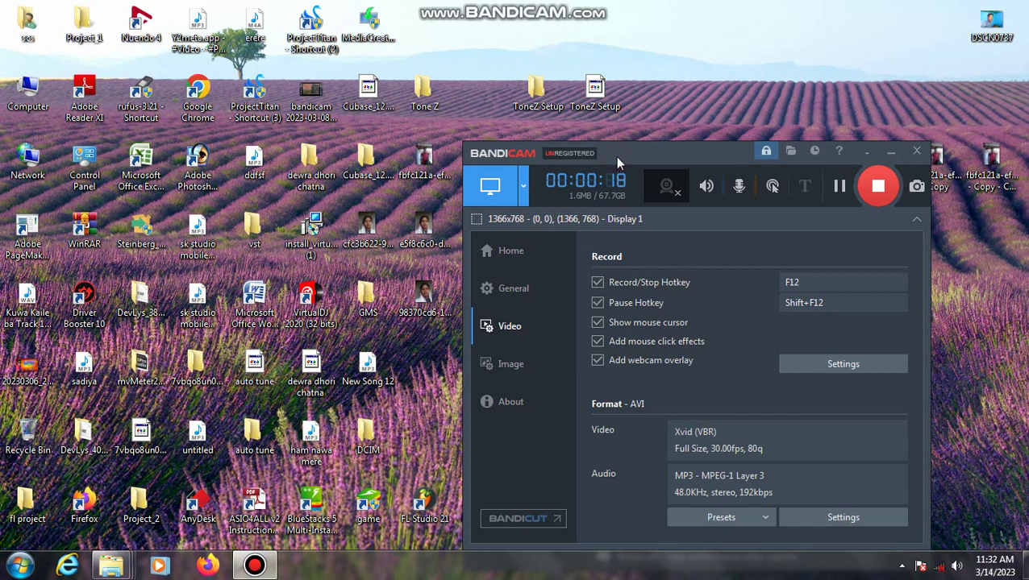
Step: Minimize the Bandicam window and refresh the desktop
{"action": "left_click_drag", "start_coordinate": [615, 158], "coordinate": [575, 127]}
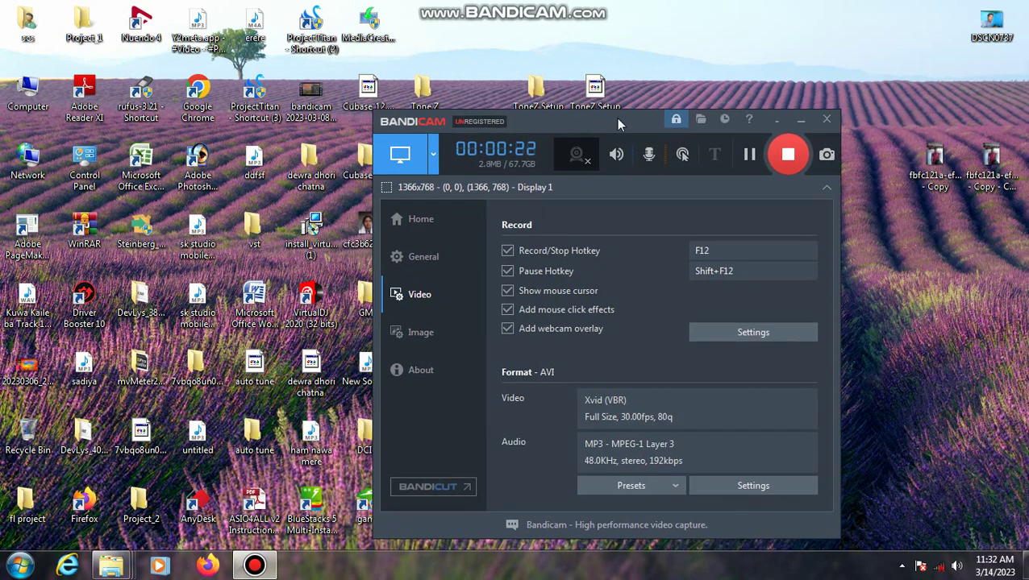
{"action": "left_click", "coordinate": [799, 121]}
{"action": "right_click", "coordinate": [792, 96]}
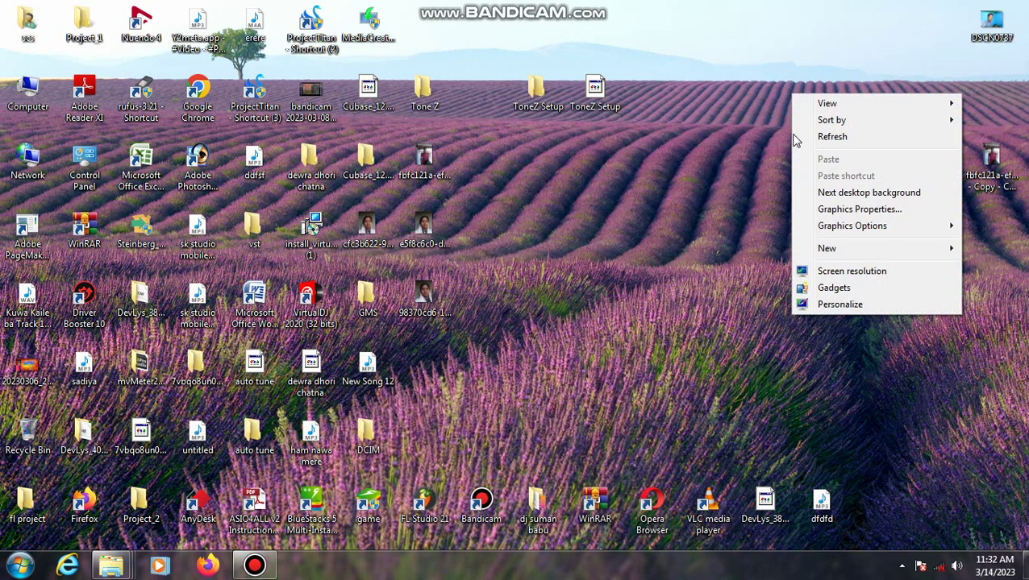
{"action": "left_click", "coordinate": [804, 137]}
{"action": "right_click", "coordinate": [763, 113]}
{"action": "left_click", "coordinate": [781, 157]}
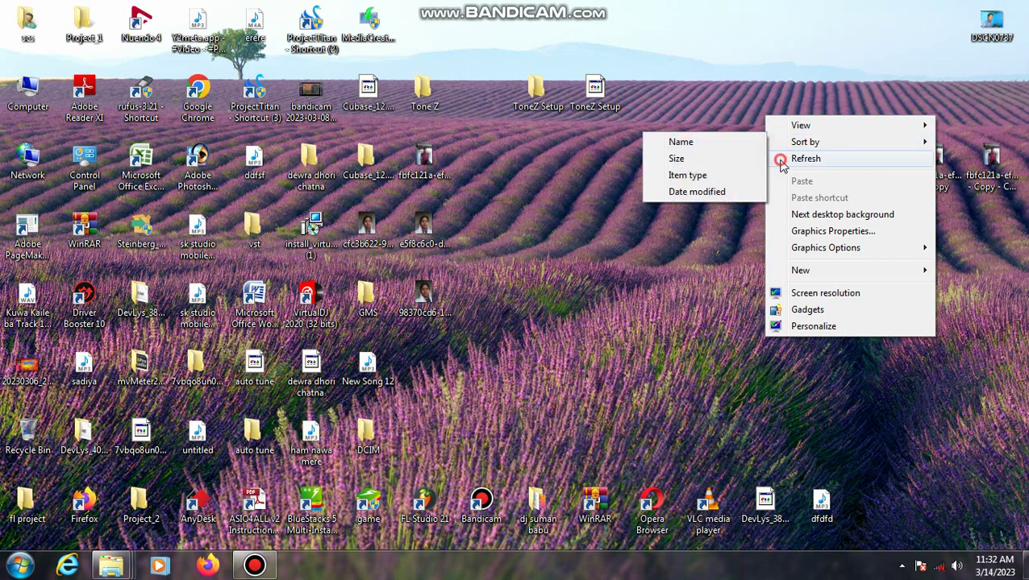
Step: Move the ToneZ Setup archive farther away from the ToneZ Setup folder on the desktop and select the folder
{"action": "left_click_drag", "start_coordinate": [582, 95], "coordinate": [648, 96]}
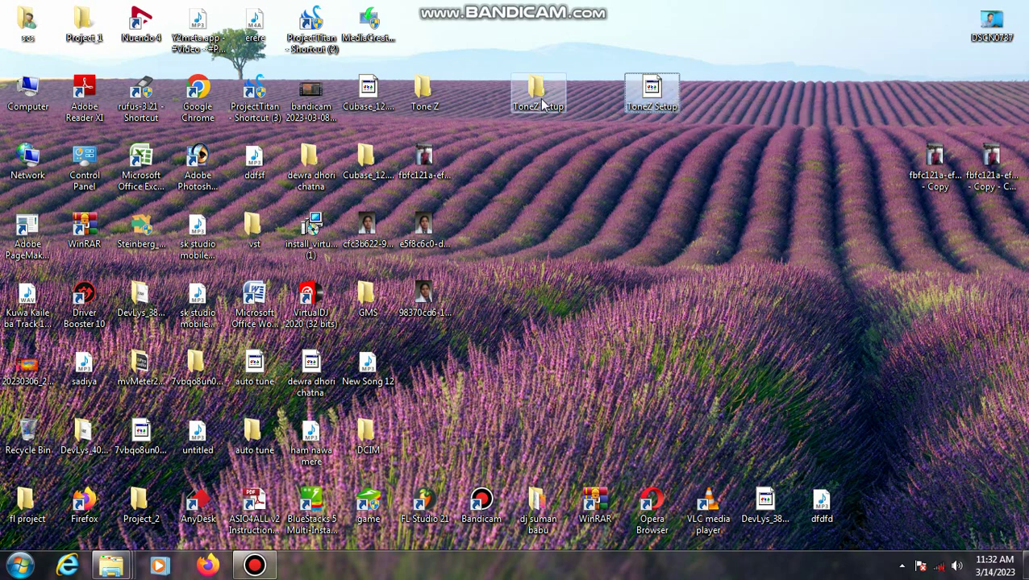
{"action": "mouse_move", "coordinate": [543, 103]}
{"action": "left_mouse_down"}
{"action": "mouse_move", "coordinate": [514, 198]}
{"action": "mouse_move", "coordinate": [556, 85]}
{"action": "mouse_move", "coordinate": [552, 113]}
{"action": "left_mouse_up"}
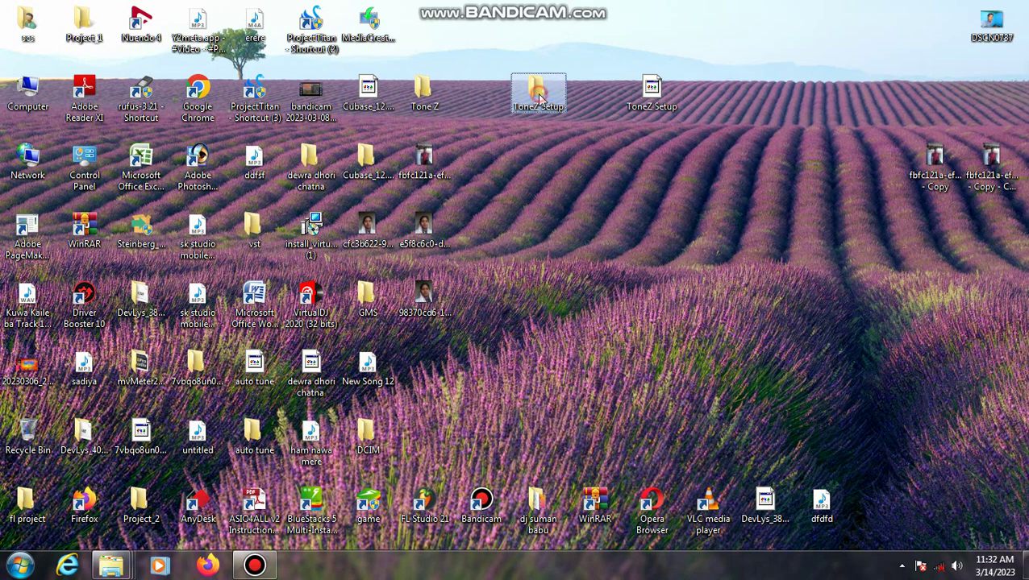
Step: Inspect the contents of the nested ToneZ Setup folders from the desktop, then close the folder window
{"action": "double_click", "coordinate": [538, 95]}
{"action": "double_click", "coordinate": [462, 127]}
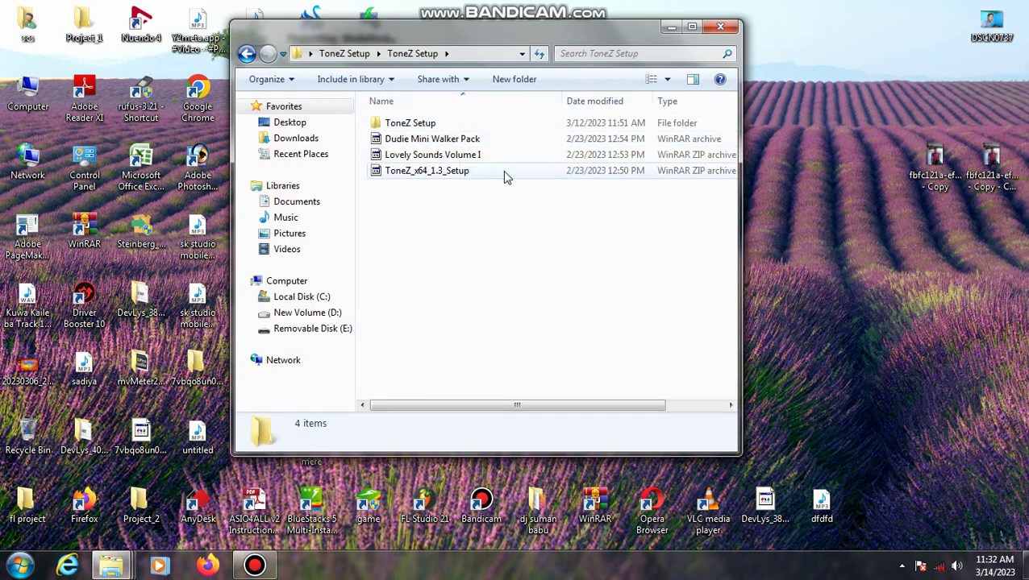
{"action": "left_click", "coordinate": [425, 125]}
{"action": "left_click", "coordinate": [462, 125]}
{"action": "double_click", "coordinate": [462, 125]}
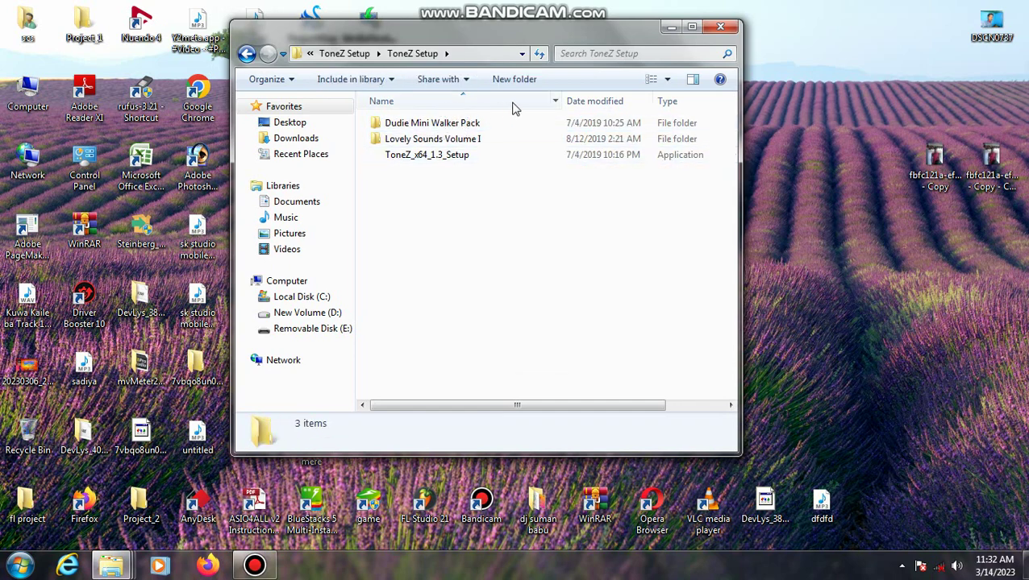
{"action": "left_click", "coordinate": [720, 26]}
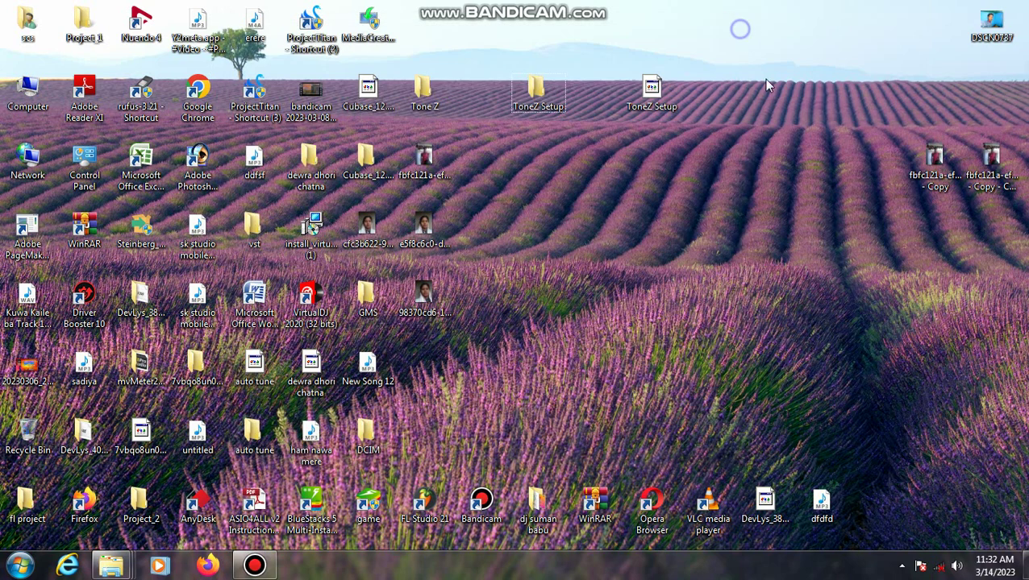
{"action": "right_click", "coordinate": [739, 29]}
{"action": "right_click", "coordinate": [710, 36]}
{"action": "right_click", "coordinate": [737, 66]}
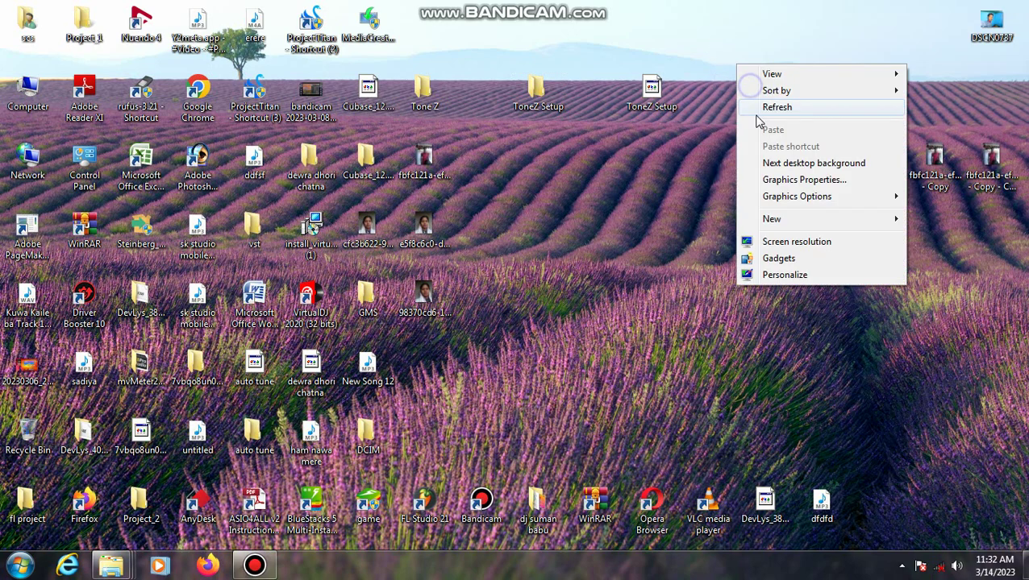
{"action": "left_click", "coordinate": [755, 106]}
{"action": "right_click", "coordinate": [727, 54]}
{"action": "left_click", "coordinate": [742, 95]}
{"action": "right_click", "coordinate": [728, 64]}
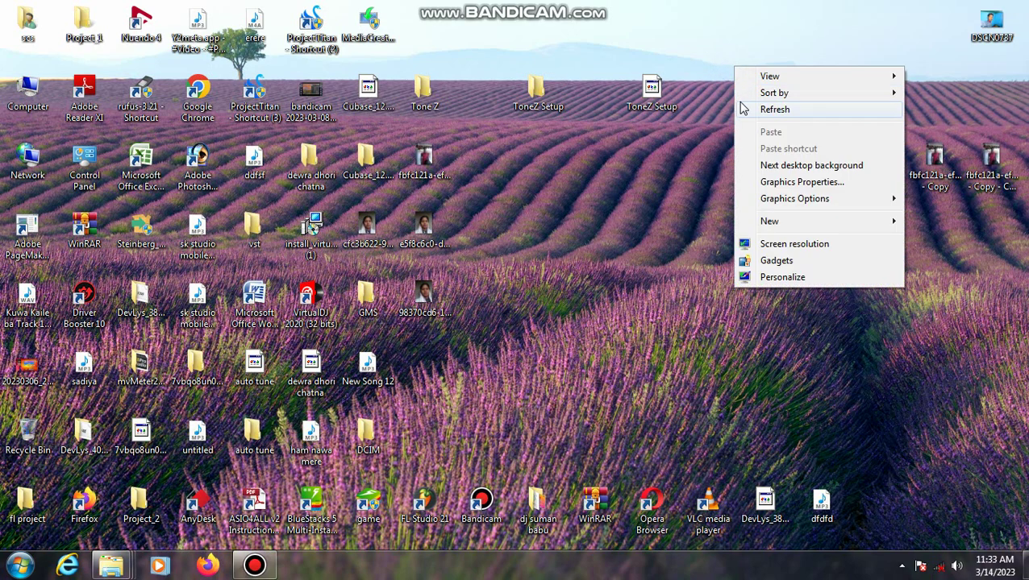
{"action": "left_click", "coordinate": [742, 105]}
{"action": "right_click", "coordinate": [731, 66]}
{"action": "right_click", "coordinate": [724, 61]}
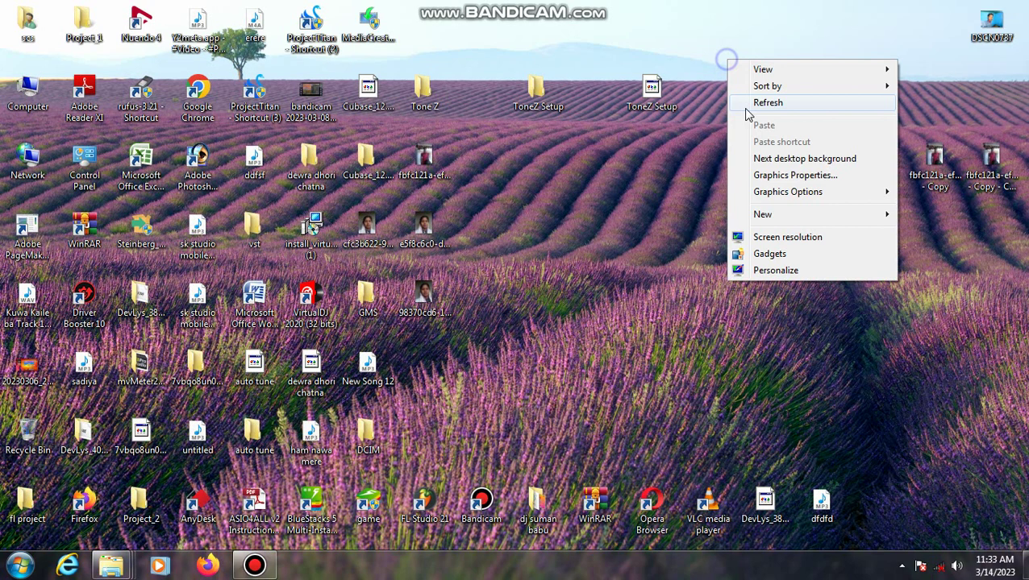
{"action": "left_click", "coordinate": [741, 101]}
{"action": "right_click", "coordinate": [728, 68]}
{"action": "left_click", "coordinate": [753, 107]}
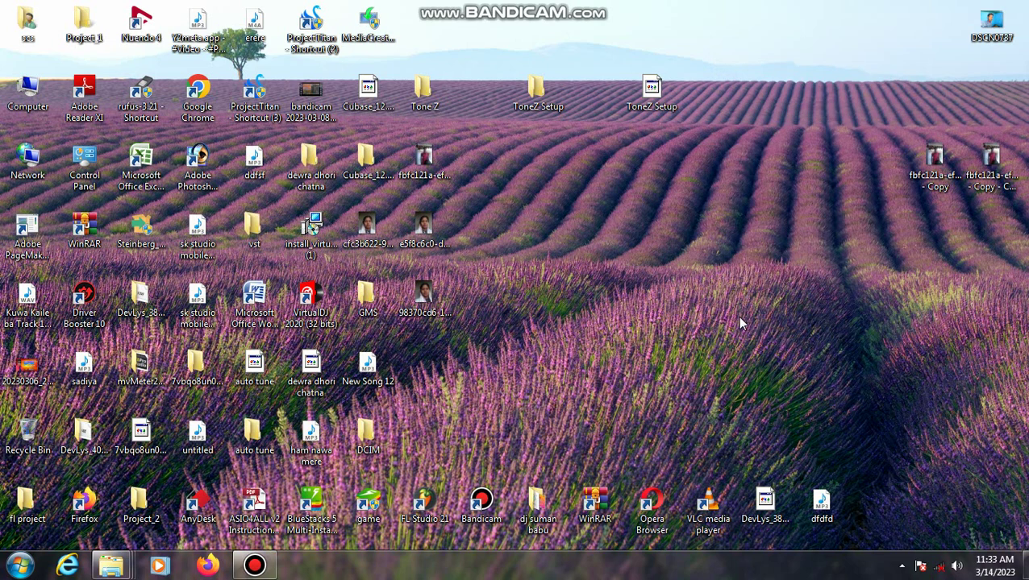
{"action": "right_click", "coordinate": [604, 222]}
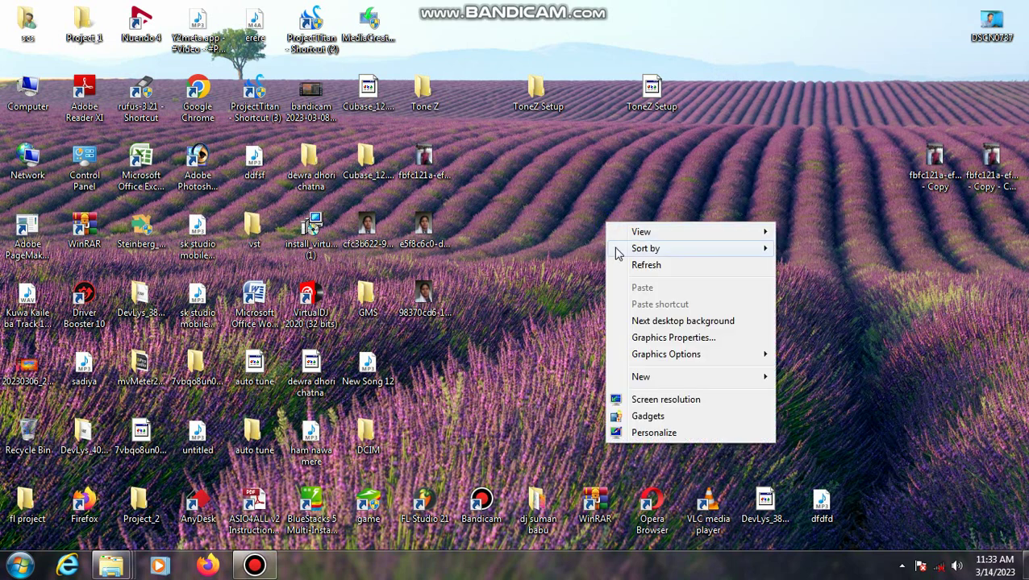
{"action": "right_click", "coordinate": [589, 170]}
{"action": "left_click", "coordinate": [606, 215]}
{"action": "right_click", "coordinate": [586, 201]}
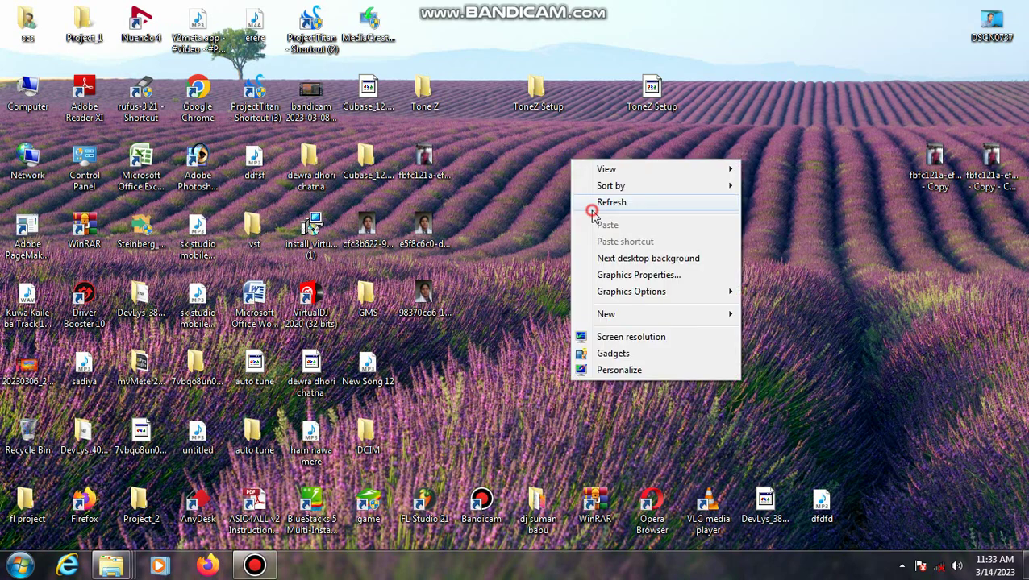
{"action": "right_click", "coordinate": [582, 192]}
{"action": "right_click", "coordinate": [587, 185]}
{"action": "left_click", "coordinate": [597, 179]}
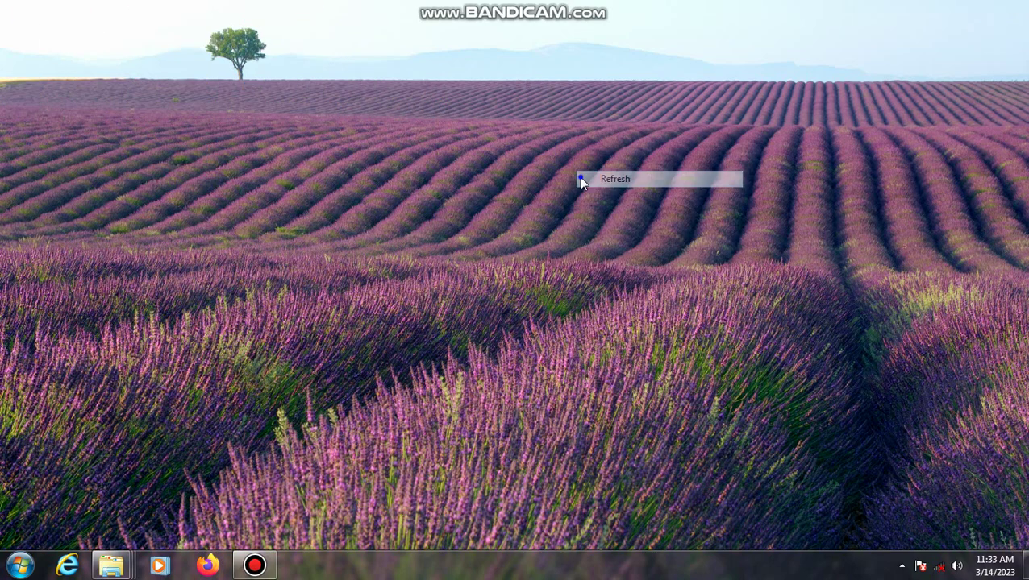
{"action": "right_click", "coordinate": [577, 156]}
{"action": "left_click", "coordinate": [590, 201]}
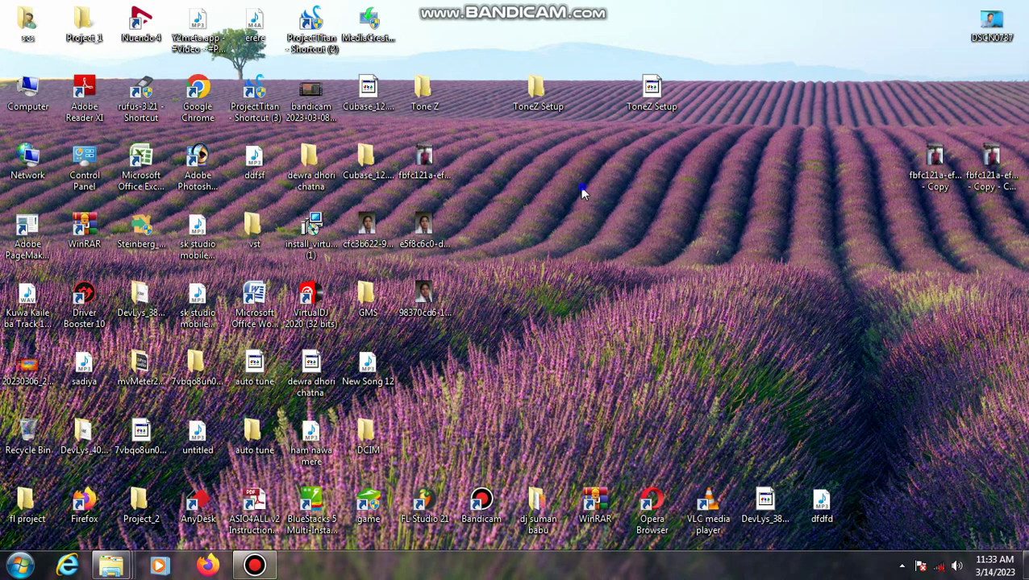
{"action": "right_click", "coordinate": [580, 186]}
{"action": "left_click", "coordinate": [598, 231]}
{"action": "right_click", "coordinate": [588, 172]}
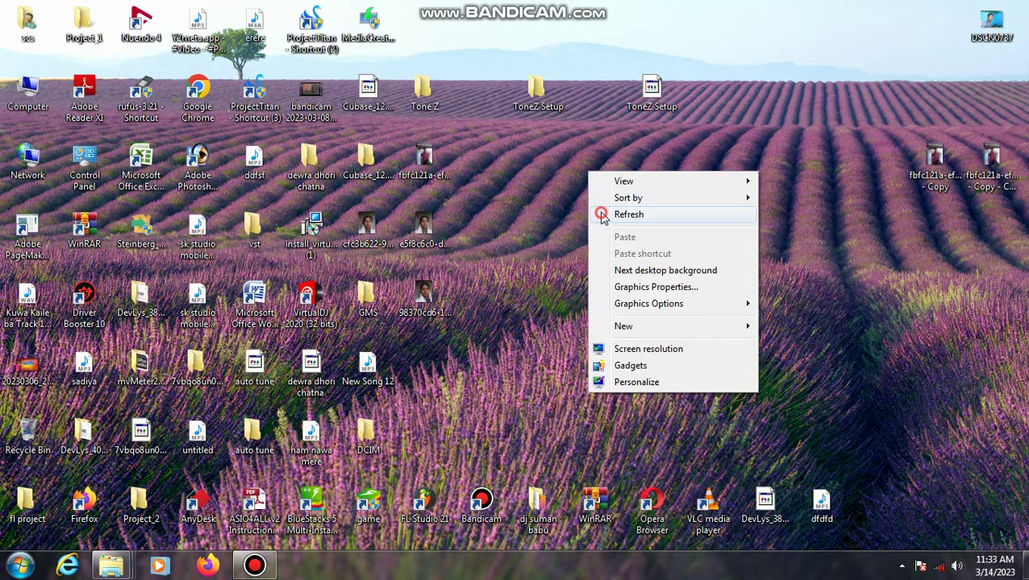
{"action": "left_click", "coordinate": [601, 215]}
{"action": "right_click", "coordinate": [562, 148]}
{"action": "left_click", "coordinate": [581, 193]}
{"action": "right_click", "coordinate": [569, 152]}
{"action": "left_click", "coordinate": [579, 196]}
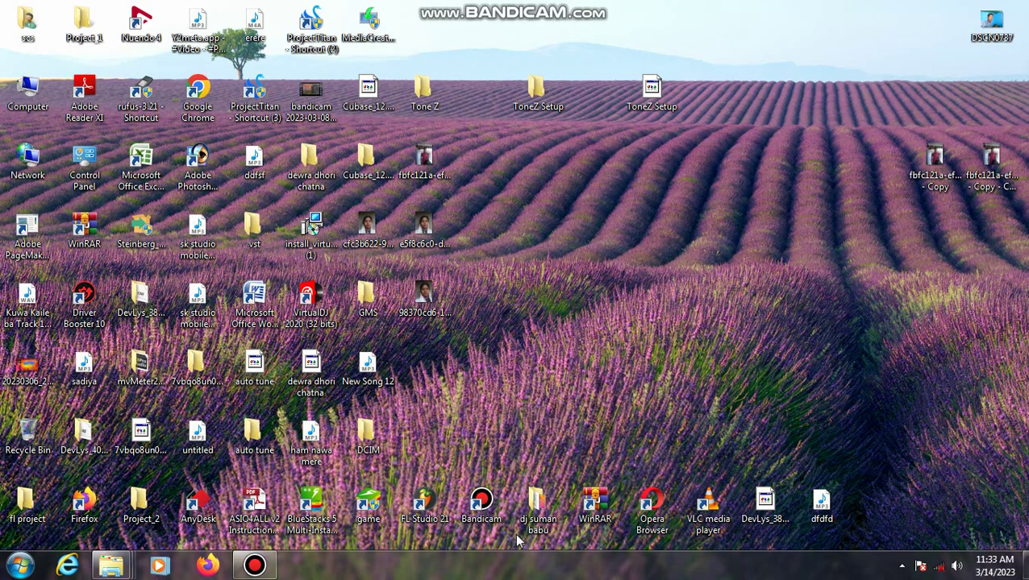
Step: Launch FL Studio 21 from the desktop and show the playlist maximized
{"action": "double_click", "coordinate": [439, 512]}
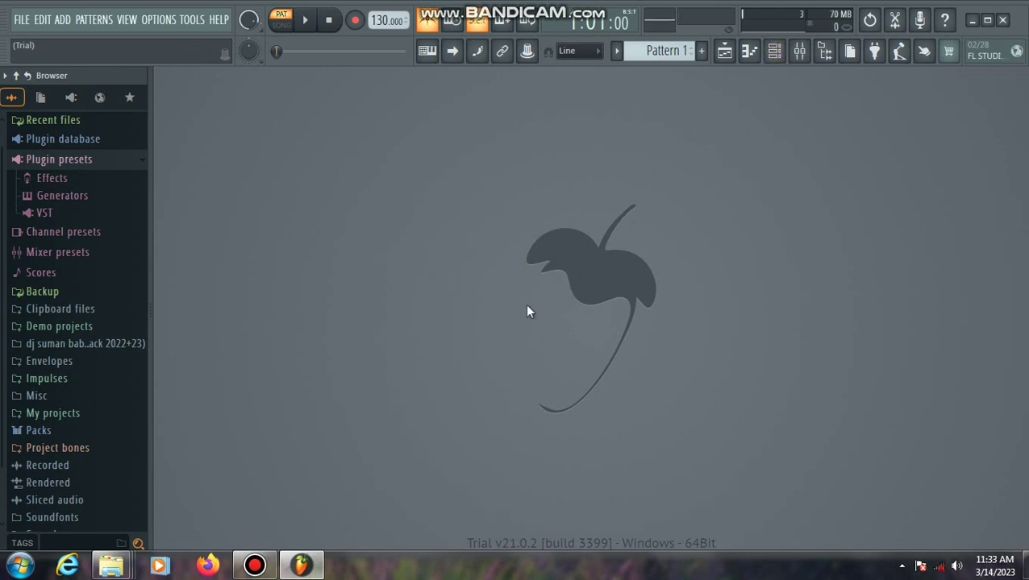
{"action": "left_click", "coordinate": [725, 51]}
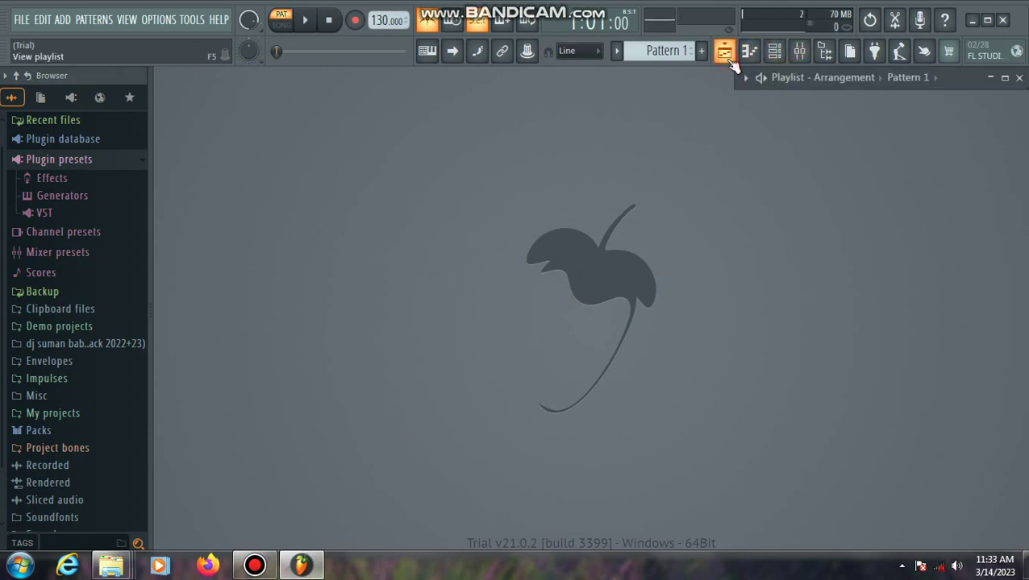
{"action": "left_click", "coordinate": [1005, 77]}
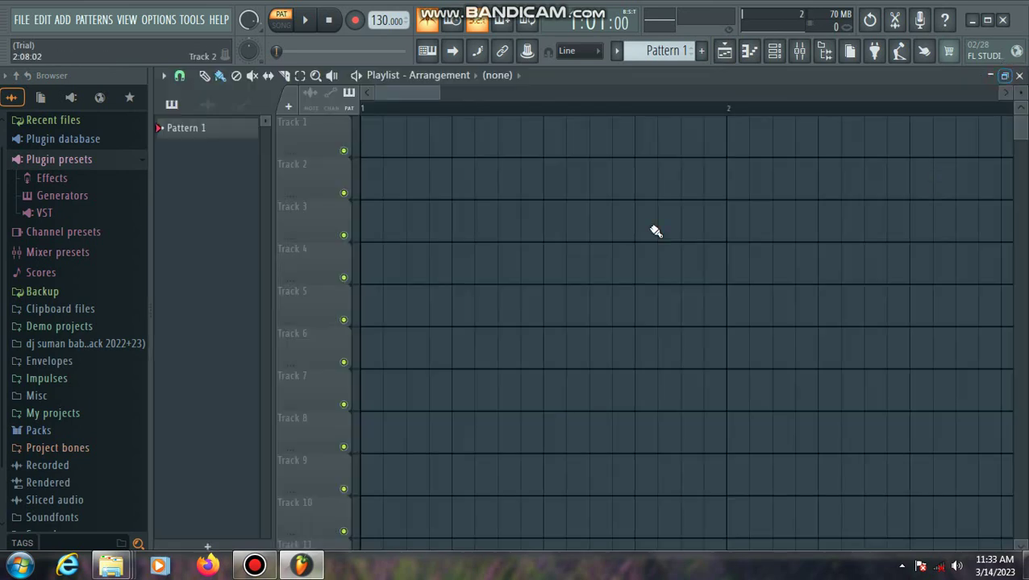
Step: Show the channel rack over the middle of the playlist and add a ToneZ channel to it
{"action": "left_click", "coordinate": [774, 53]}
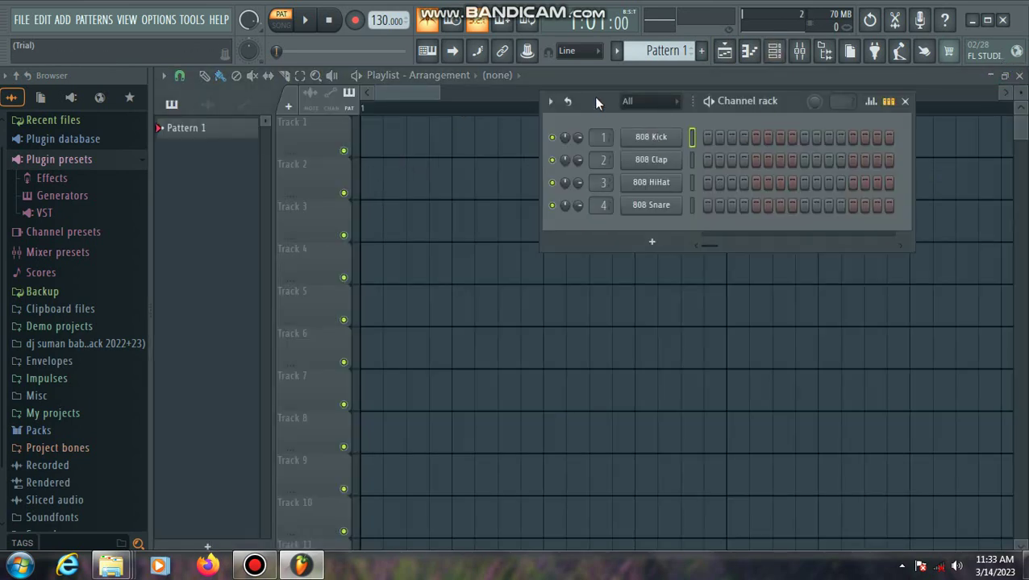
{"action": "left_click_drag", "start_coordinate": [597, 103], "coordinate": [516, 150]}
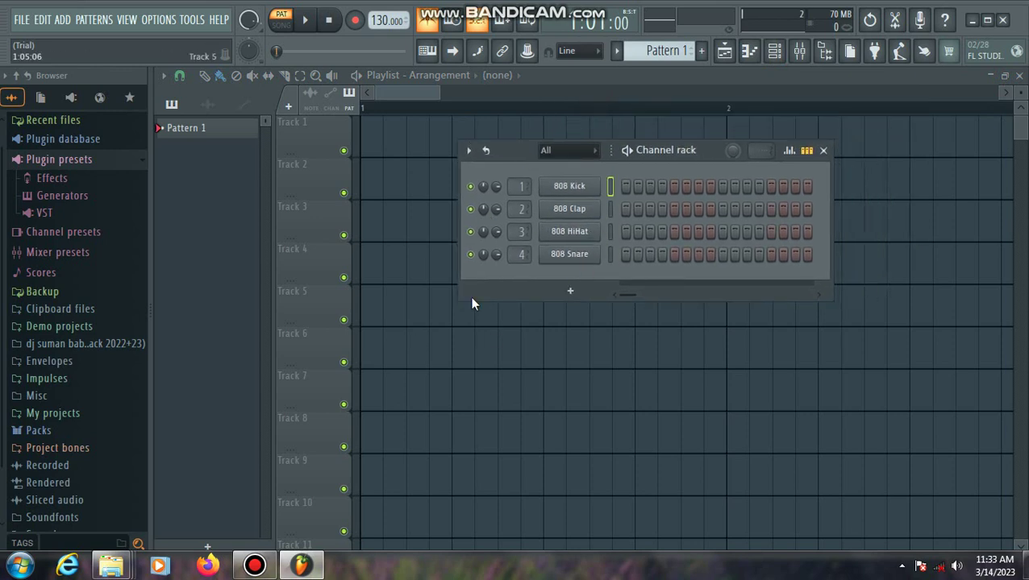
{"action": "left_click", "coordinate": [570, 291]}
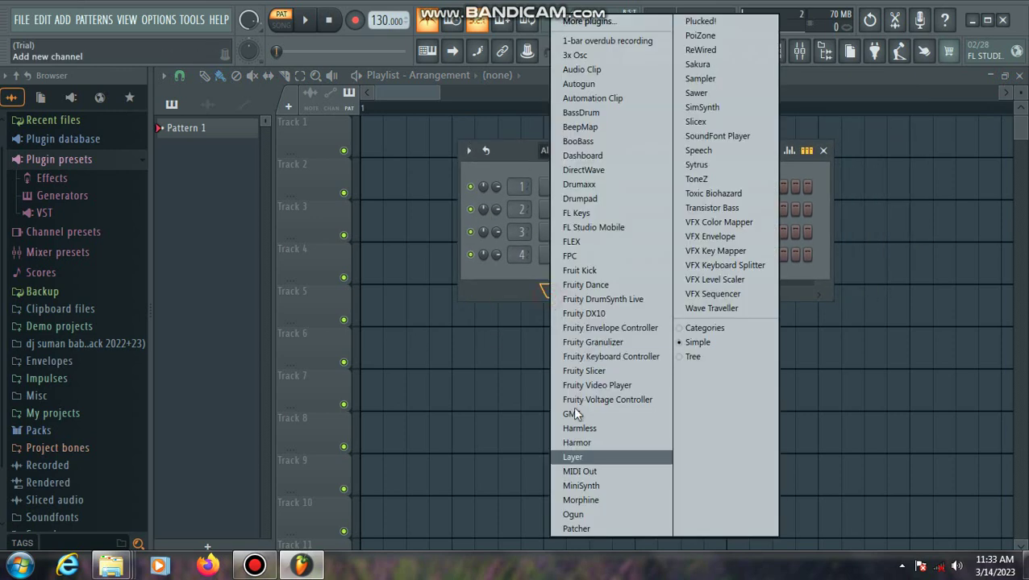
{"action": "left_click", "coordinate": [708, 179]}
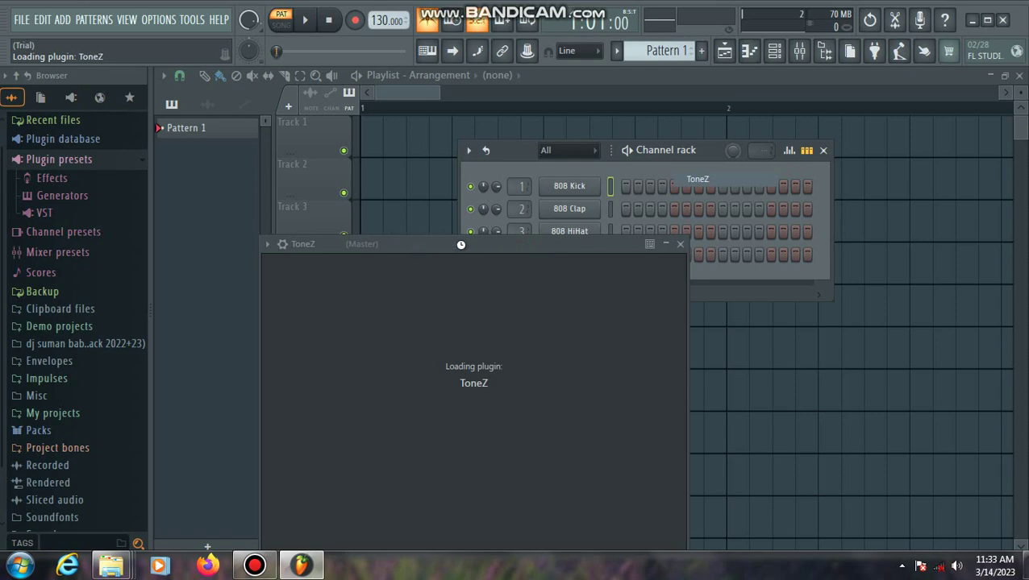
Step: Reposition the ToneZ plugin window over the playlist so its preset section and keyboard are in view
{"action": "left_click_drag", "start_coordinate": [458, 244], "coordinate": [323, 145]}
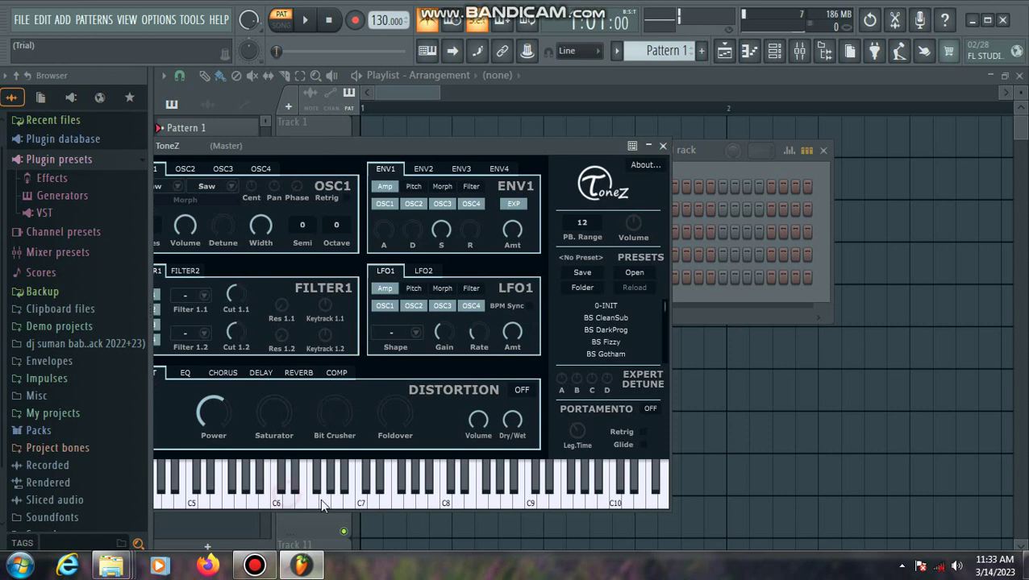
{"action": "left_click_drag", "start_coordinate": [494, 138], "coordinate": [449, 159]}
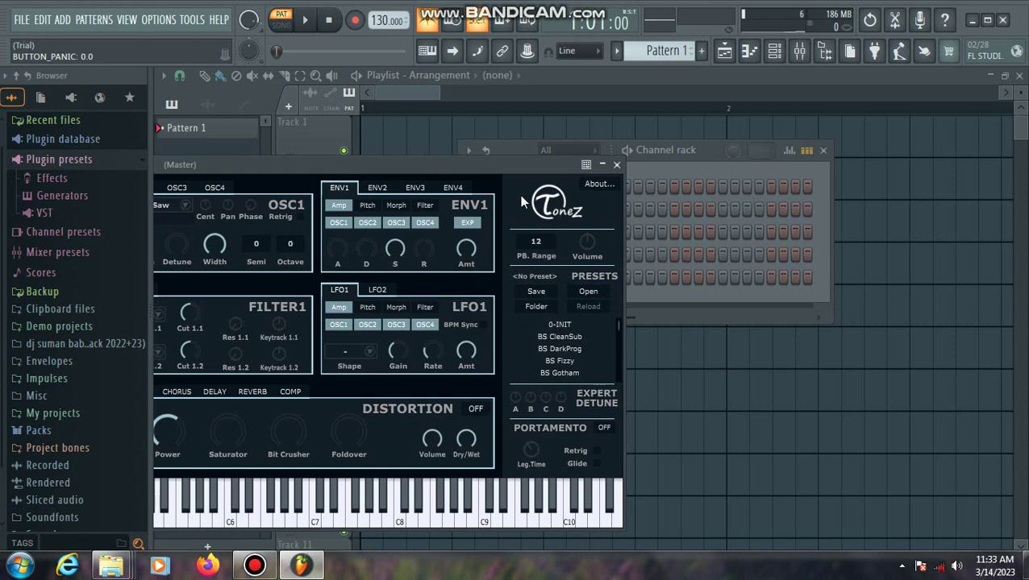
{"action": "left_click_drag", "start_coordinate": [501, 160], "coordinate": [621, 154]}
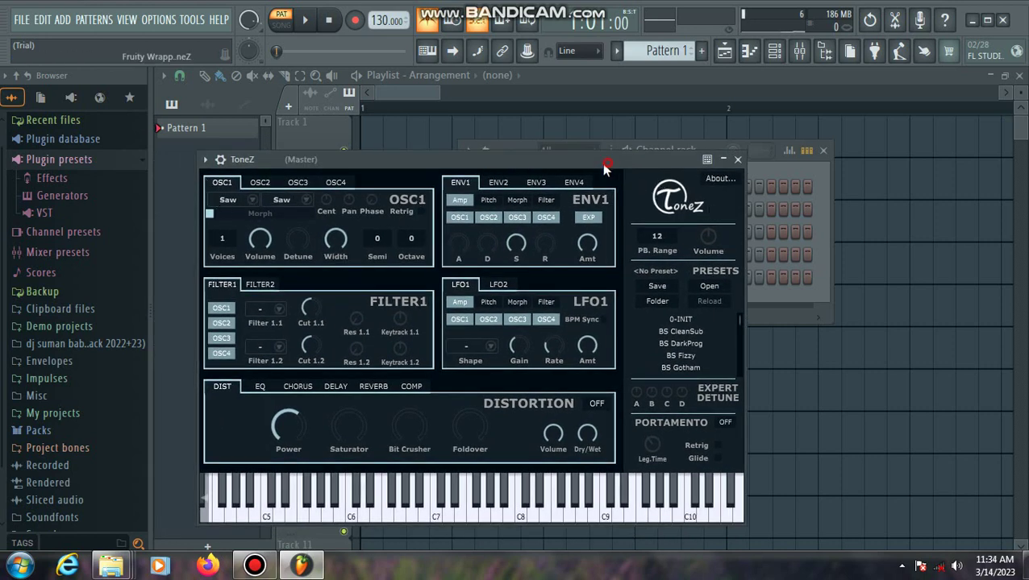
{"action": "left_click_drag", "start_coordinate": [606, 164], "coordinate": [554, 152]}
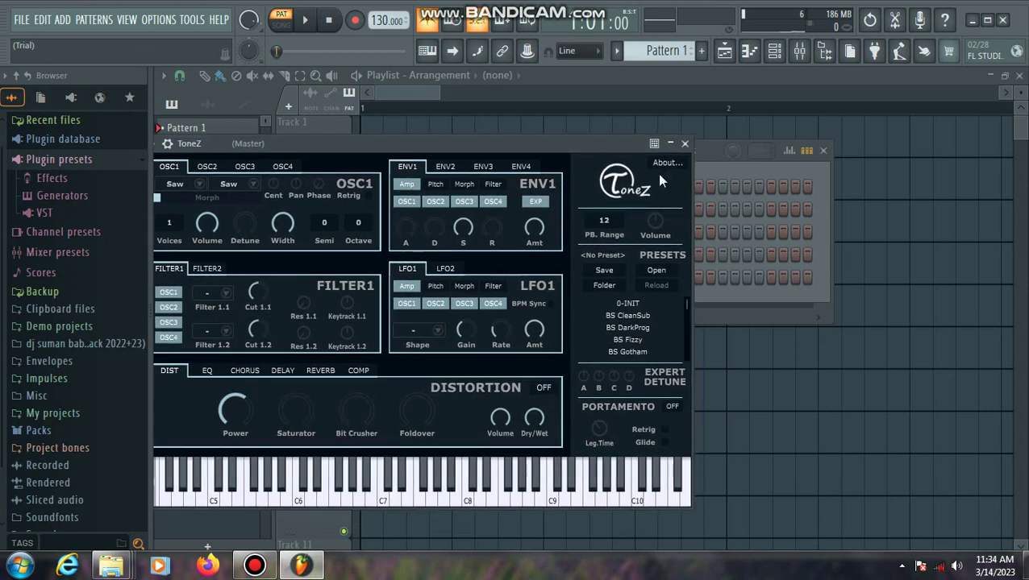
Step: Open ToneZ's preset file browser and go to the nested ToneZ Setup folder on the desktop
{"action": "left_click", "coordinate": [657, 272]}
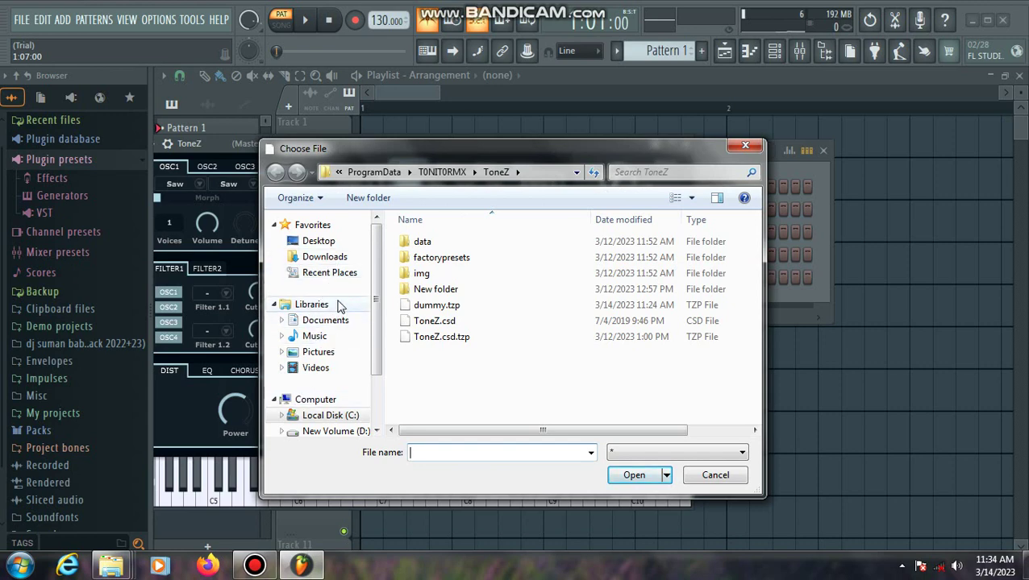
{"action": "left_click", "coordinate": [320, 241]}
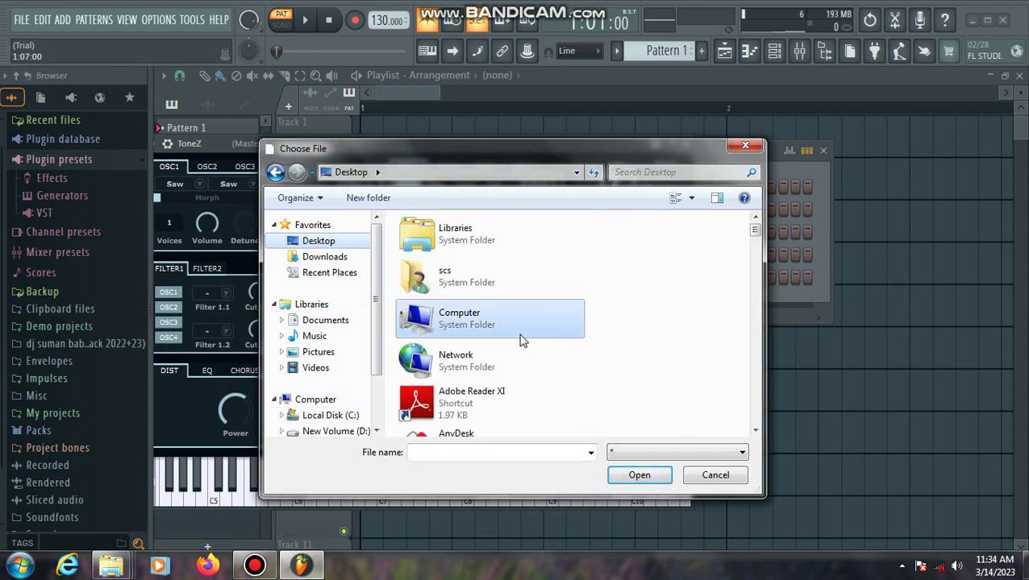
{"action": "left_click_drag", "start_coordinate": [754, 231], "coordinate": [755, 304]}
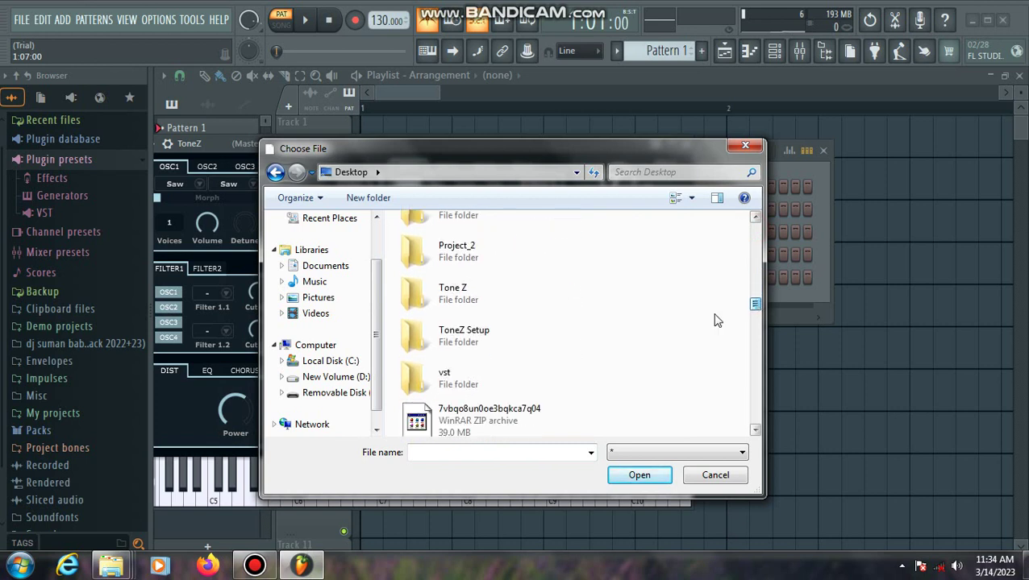
{"action": "left_click", "coordinate": [474, 358]}
{"action": "double_click", "coordinate": [474, 358]}
{"action": "double_click", "coordinate": [477, 246]}
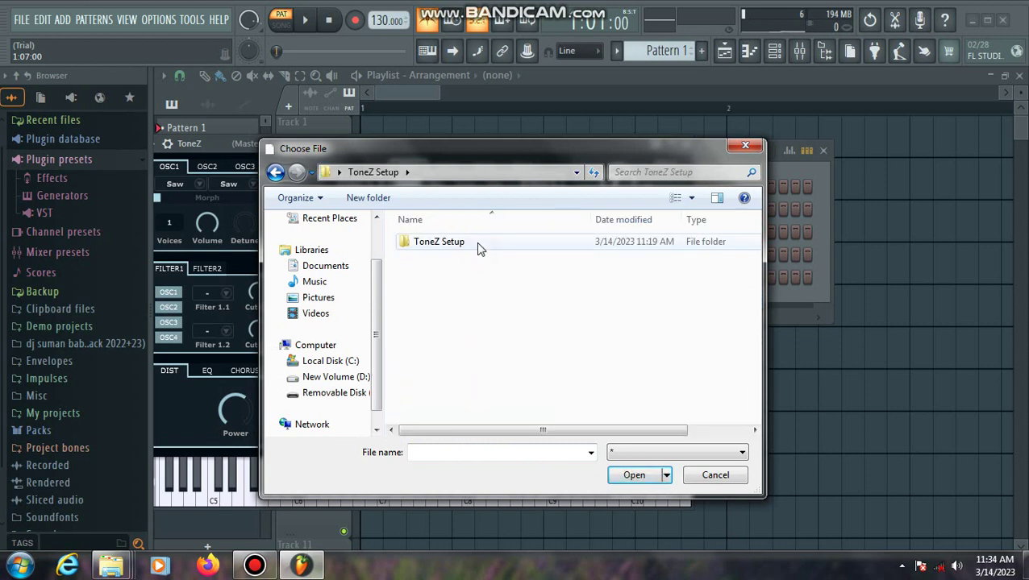
{"action": "left_click", "coordinate": [479, 257]}
{"action": "double_click", "coordinate": [479, 243]}
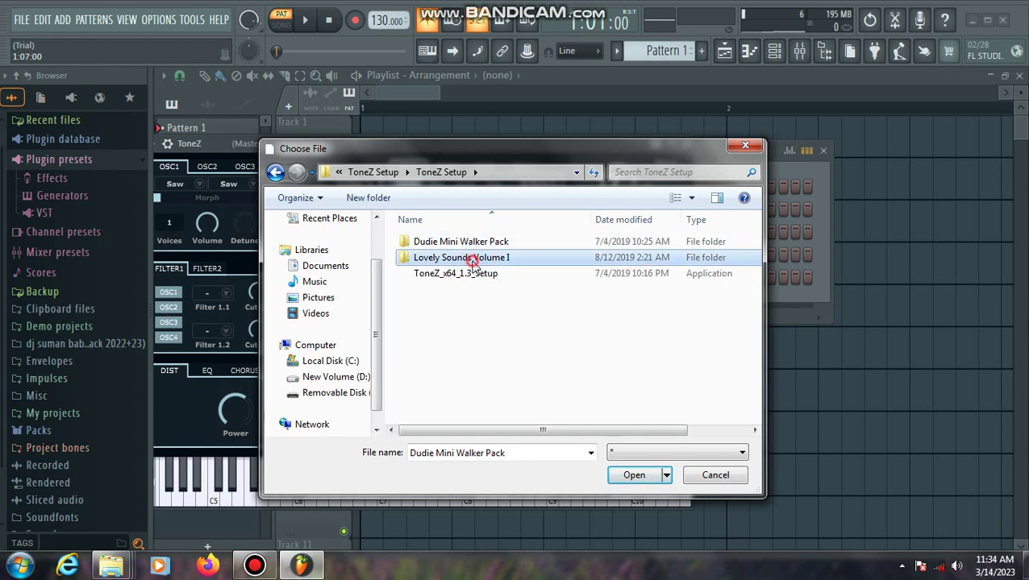
Step: Load Preset 9 - Trancey.tzp from the Leads folder of Lovely Sounds Volume I into ToneZ
{"action": "double_click", "coordinate": [470, 259]}
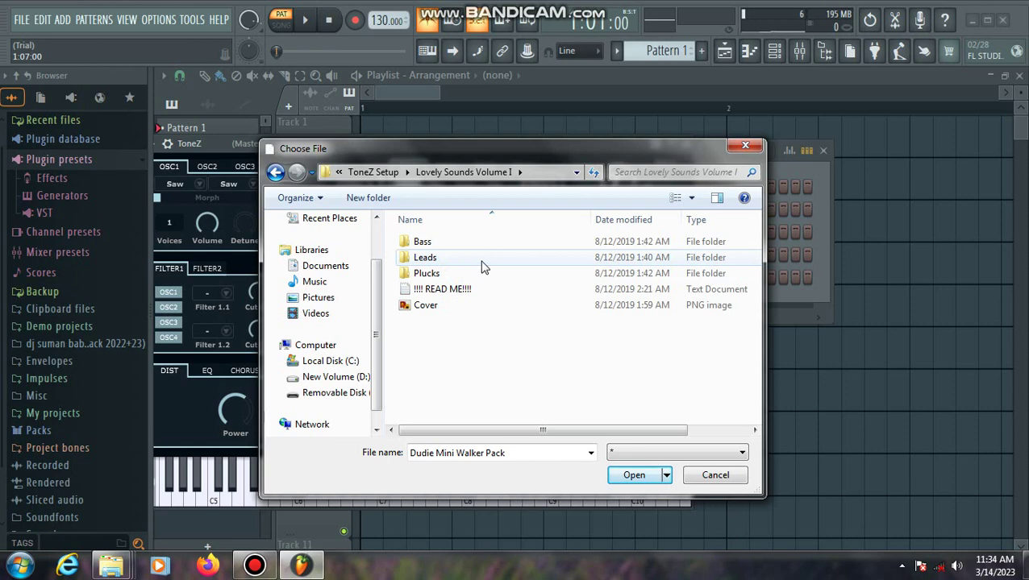
{"action": "double_click", "coordinate": [450, 266]}
{"action": "scroll", "coordinate": [460, 338], "scroll_direction": "down", "scroll_amount": 1}
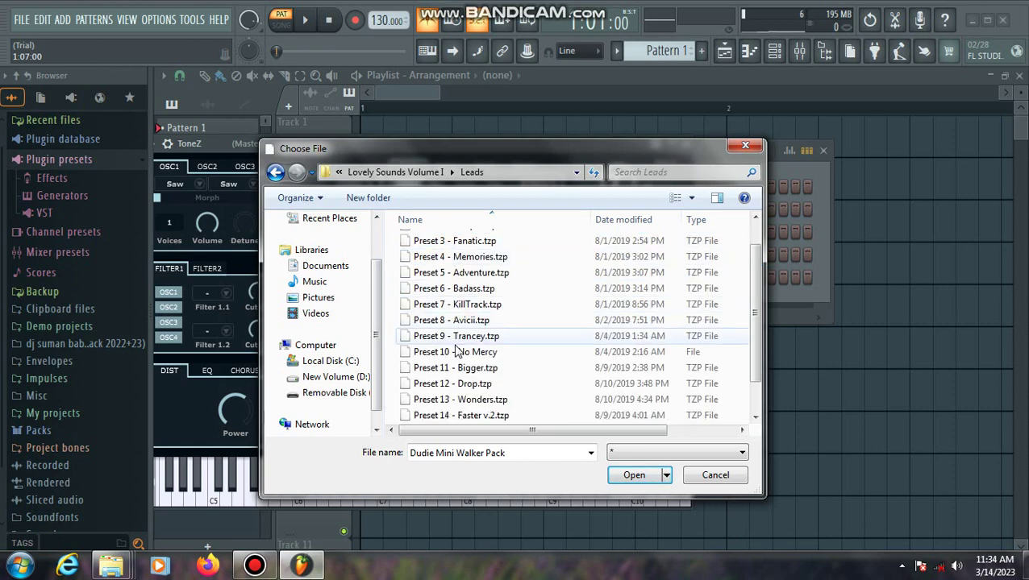
{"action": "double_click", "coordinate": [459, 338]}
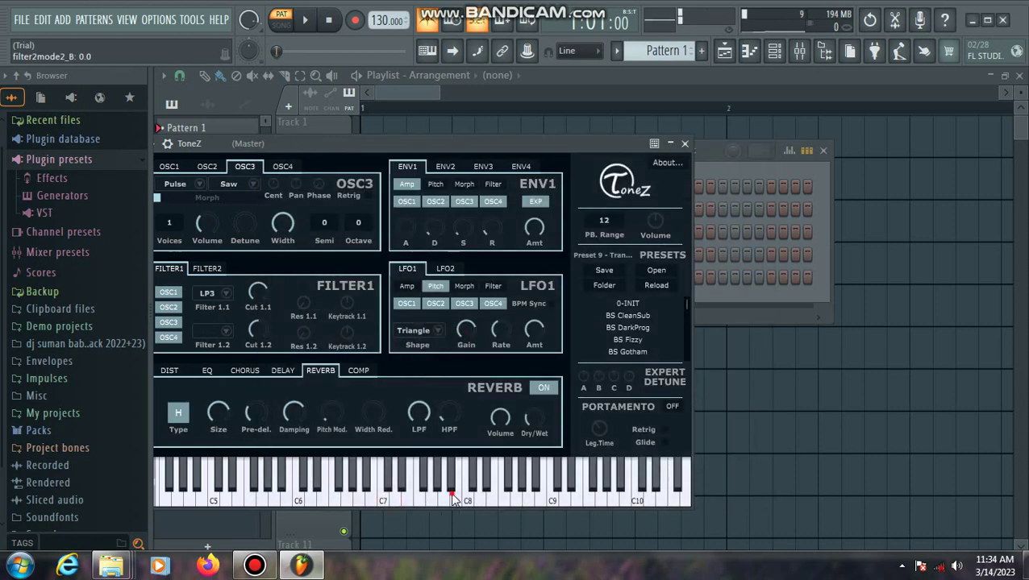
Step: Audition the Trancey preset by playing several notes around C6 to C7 on the ToneZ keyboard
{"action": "left_click", "coordinate": [383, 488]}
{"action": "left_click", "coordinate": [327, 483]}
{"action": "left_click", "coordinate": [403, 488]}
{"action": "left_click", "coordinate": [423, 488]}
{"action": "left_click", "coordinate": [382, 488]}
{"action": "left_click", "coordinate": [337, 490]}
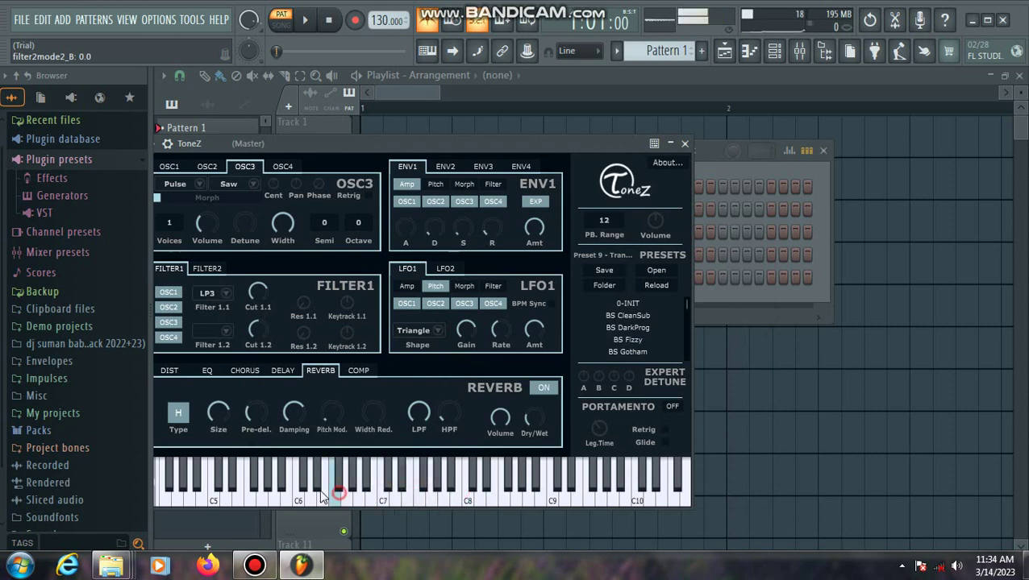
Step: Load Preset 11 - Bigger.tzp from the Leads folder into ToneZ
{"action": "left_click", "coordinate": [655, 275]}
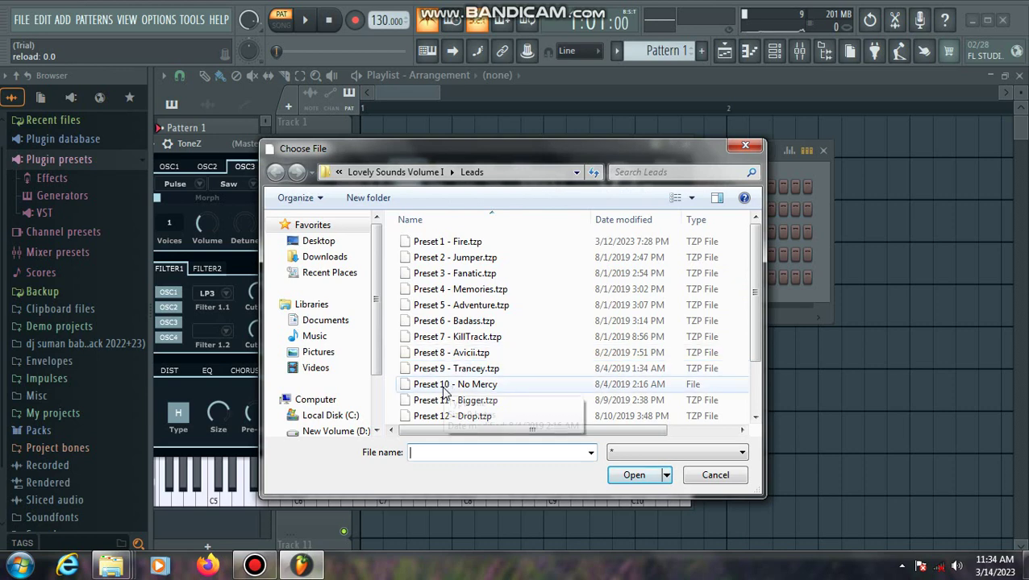
{"action": "left_click", "coordinate": [446, 404]}
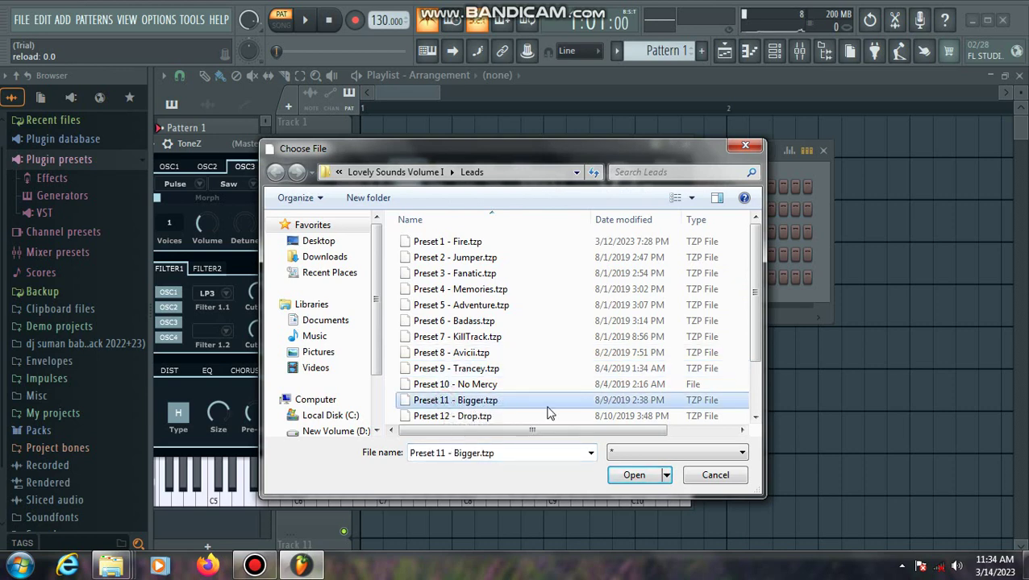
{"action": "left_click", "coordinate": [623, 480]}
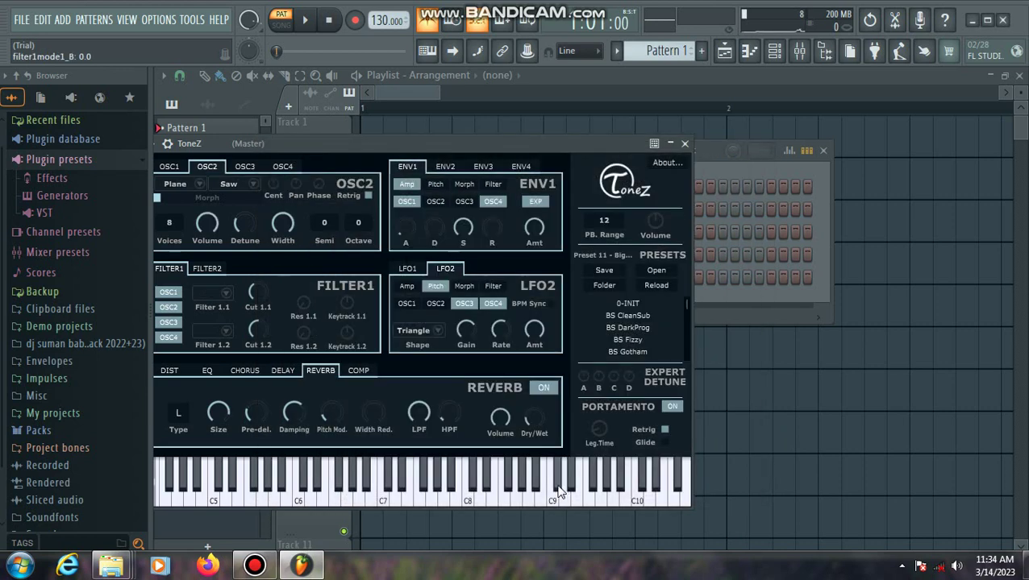
Step: Audition the Bigger preset with runs of notes on the ToneZ keyboard, repositioning the plugin window over the playlist
{"action": "mouse_move", "coordinate": [367, 484]}
{"action": "left_mouse_down"}
{"action": "mouse_move", "coordinate": [191, 493]}
{"action": "mouse_move", "coordinate": [256, 499]}
{"action": "mouse_move", "coordinate": [191, 480]}
{"action": "left_mouse_up"}
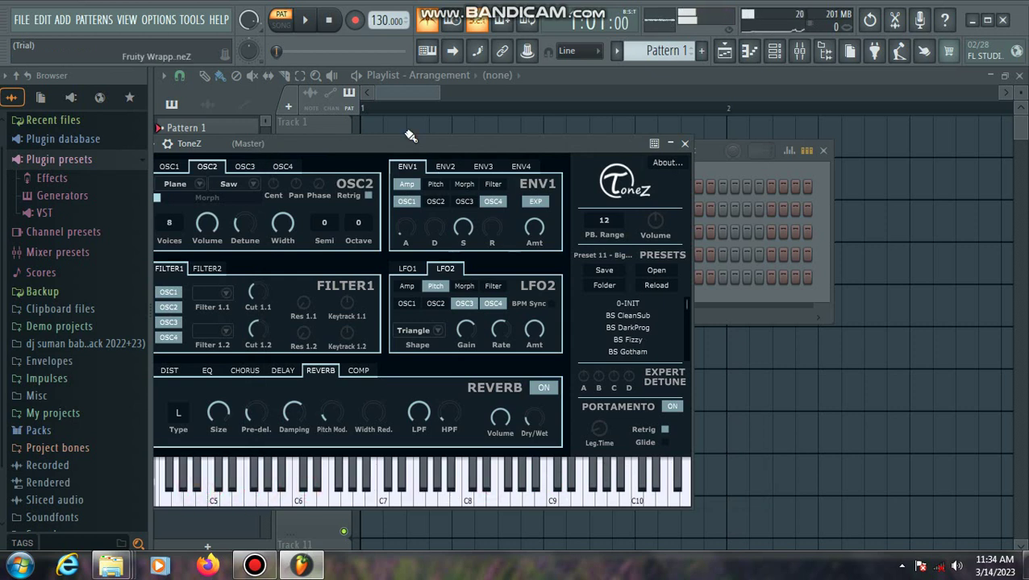
{"action": "left_click_drag", "start_coordinate": [379, 145], "coordinate": [466, 155]}
{"action": "left_click_drag", "start_coordinate": [275, 494], "coordinate": [329, 502]}
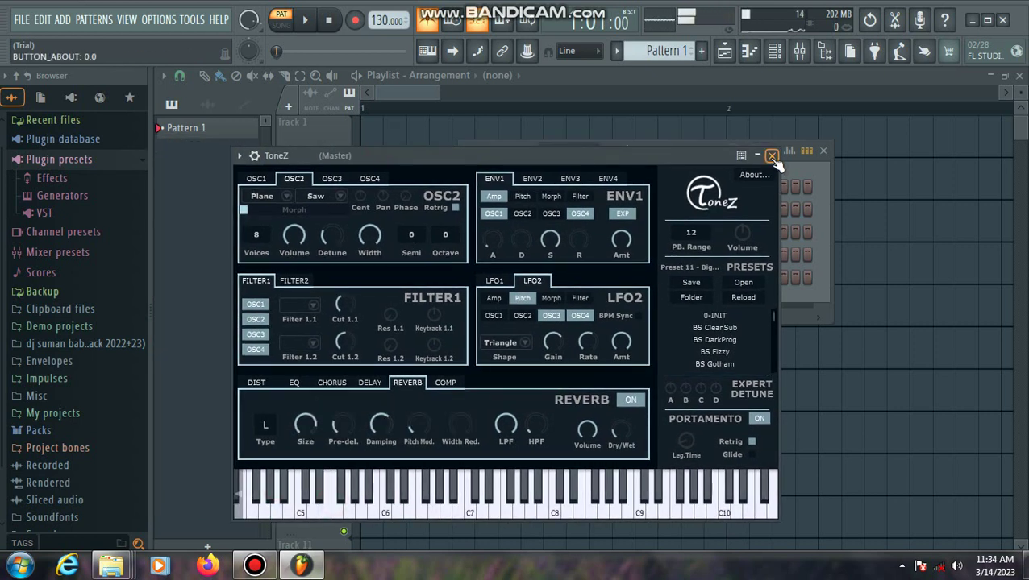
{"action": "left_click_drag", "start_coordinate": [730, 156], "coordinate": [534, 172]}
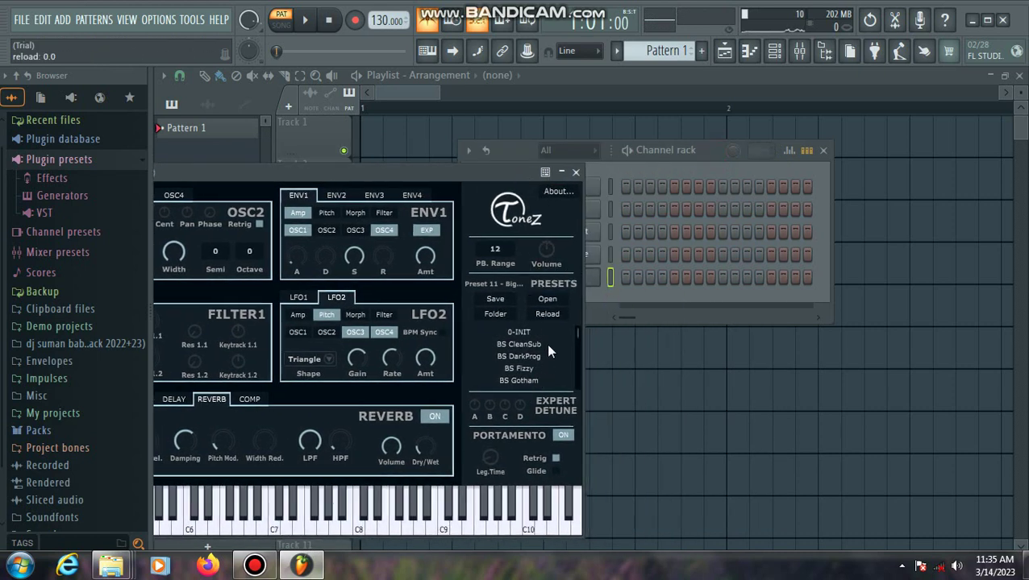
{"action": "left_click", "coordinate": [550, 298]}
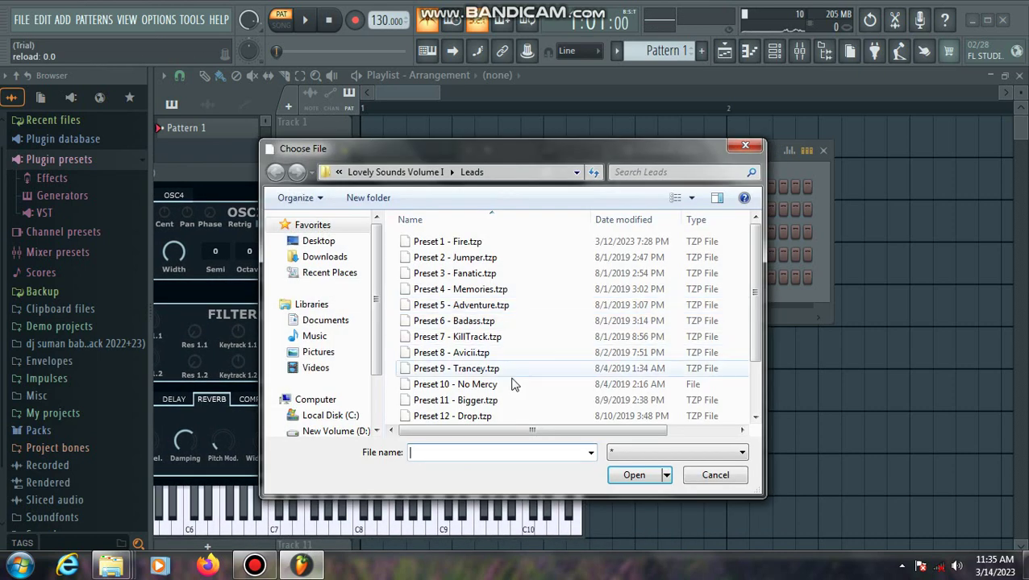
{"action": "left_click", "coordinate": [469, 276]}
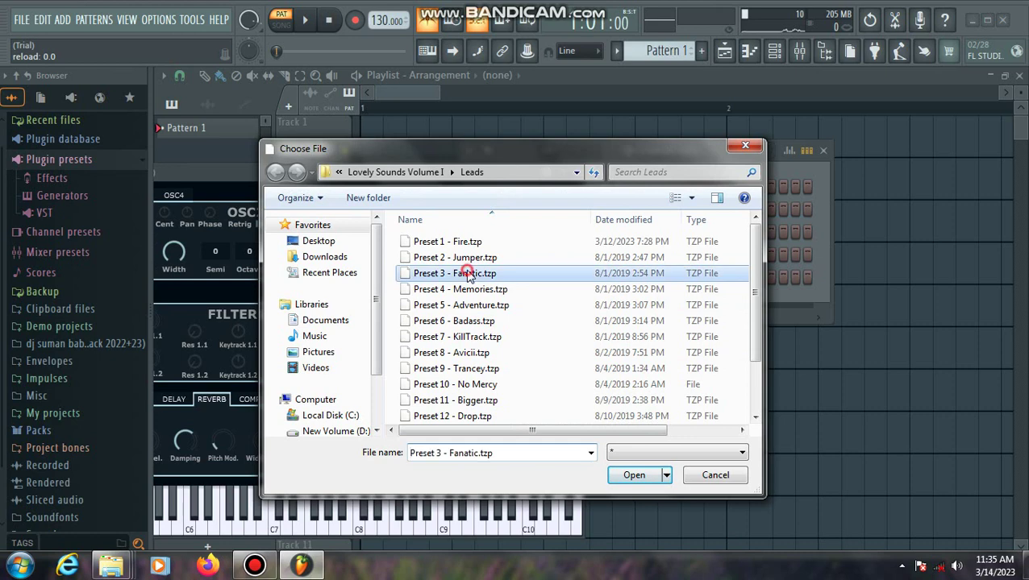
{"action": "left_click", "coordinate": [744, 148]}
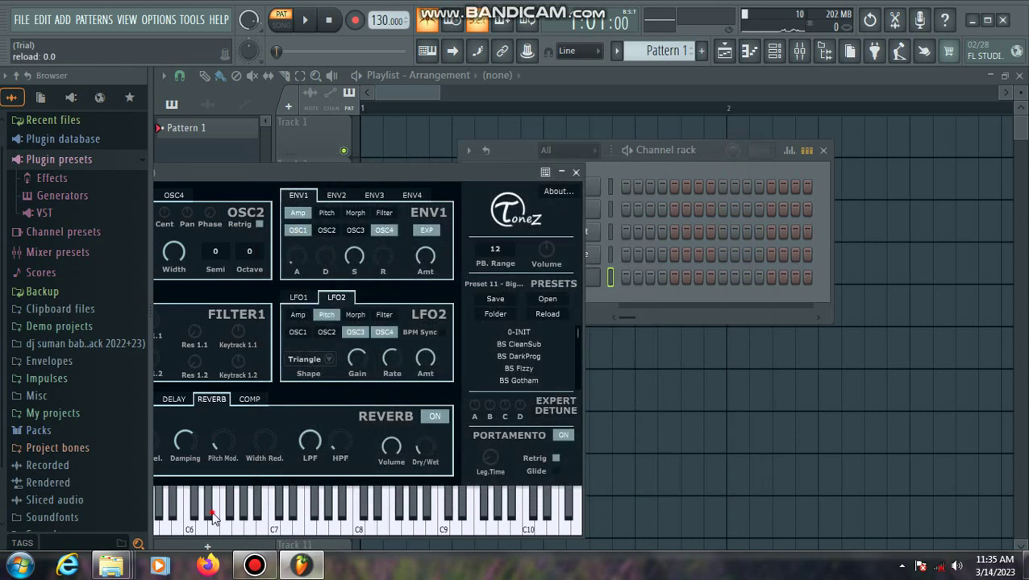
Step: Play further notes with the Bigger preset and move the ToneZ window clear of the channel rack
{"action": "left_click_drag", "start_coordinate": [214, 517], "coordinate": [284, 516]}
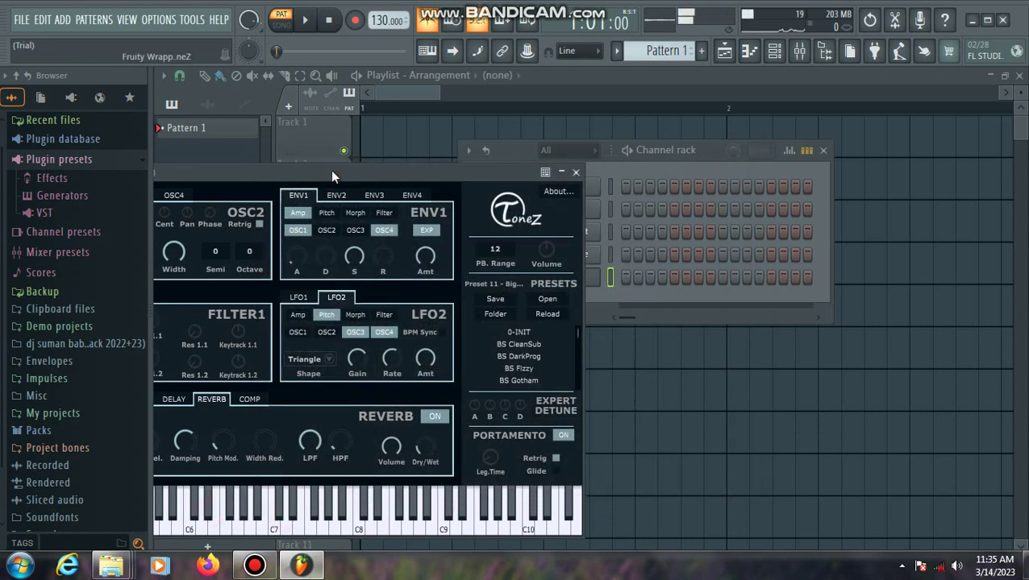
{"action": "left_click_drag", "start_coordinate": [331, 172], "coordinate": [411, 160]}
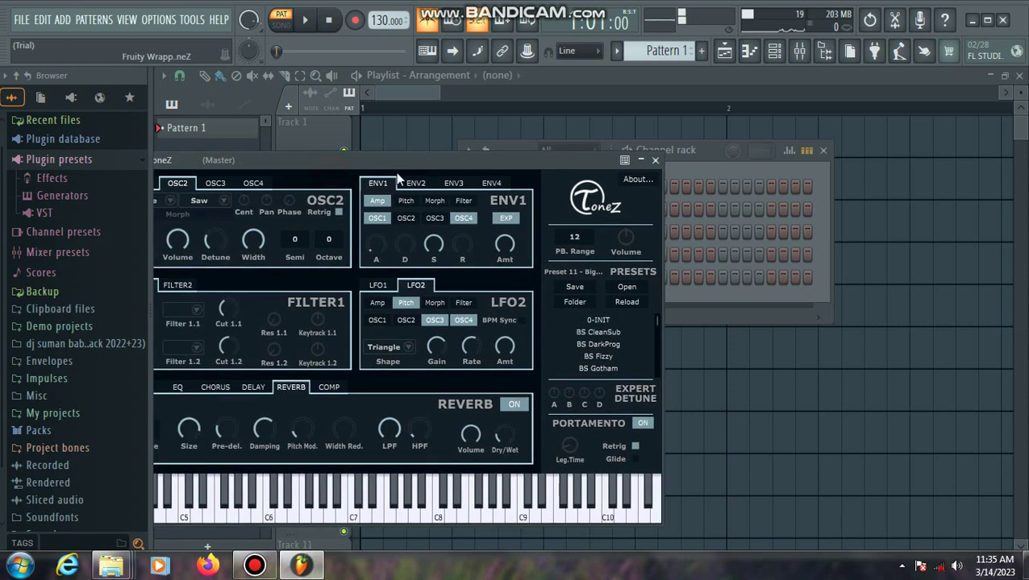
{"action": "left_click", "coordinate": [252, 508]}
{"action": "left_click_drag", "start_coordinate": [562, 158], "coordinate": [422, 207]}
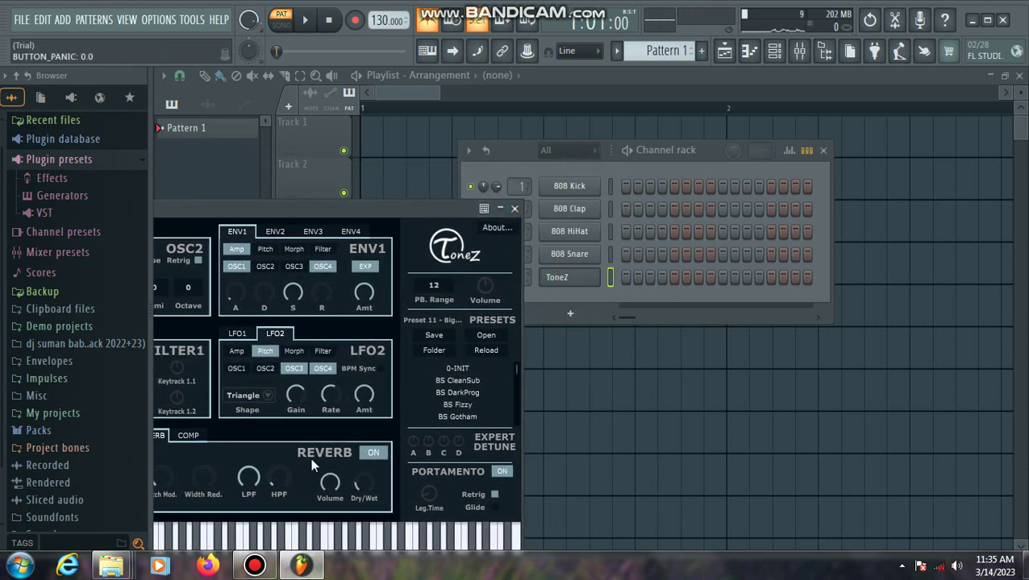
{"action": "left_click", "coordinate": [226, 537]}
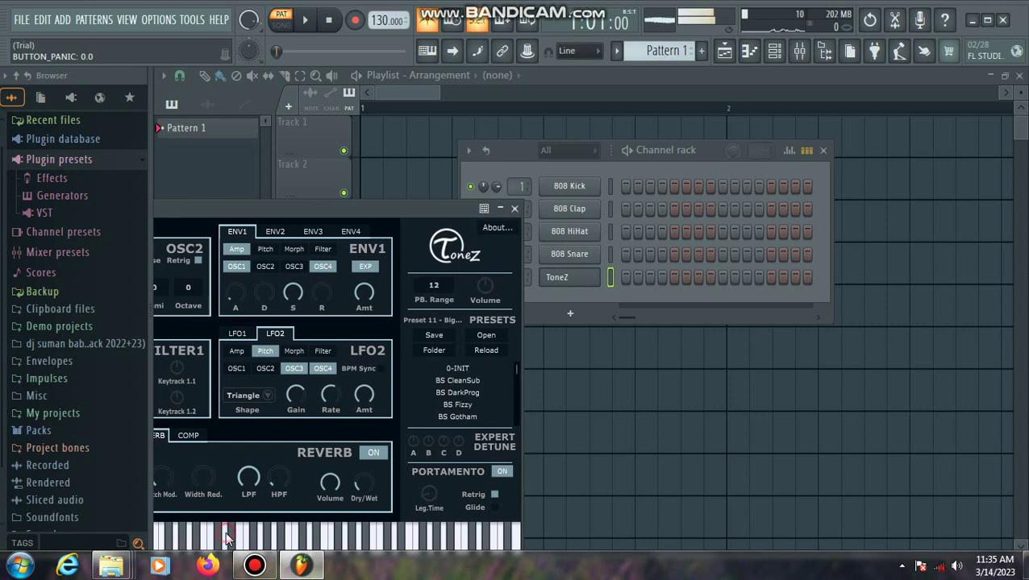
Step: Close the ToneZ plugin window and shift the channel rack slightly upward
{"action": "left_click", "coordinate": [506, 209]}
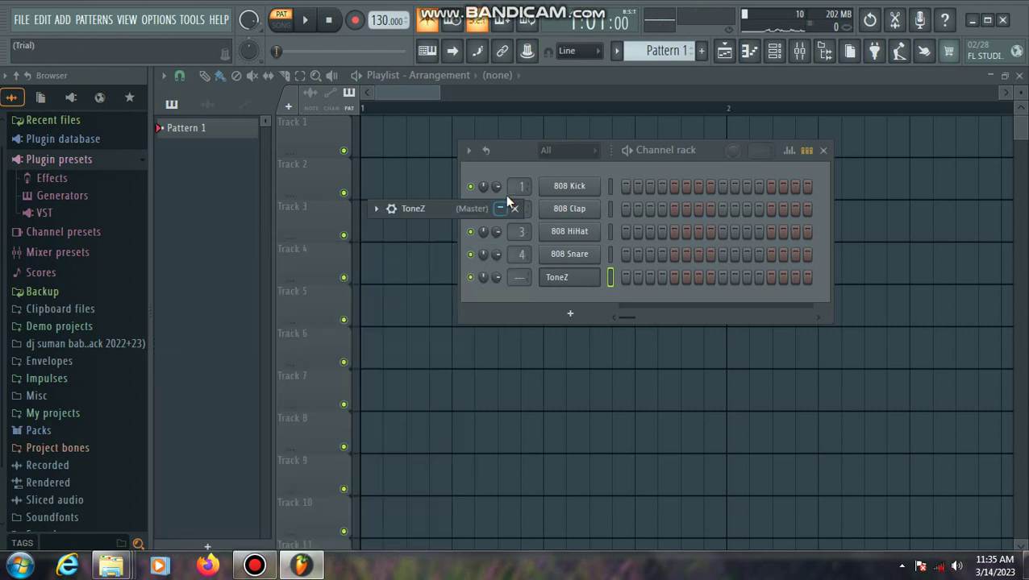
{"action": "left_click", "coordinate": [517, 209]}
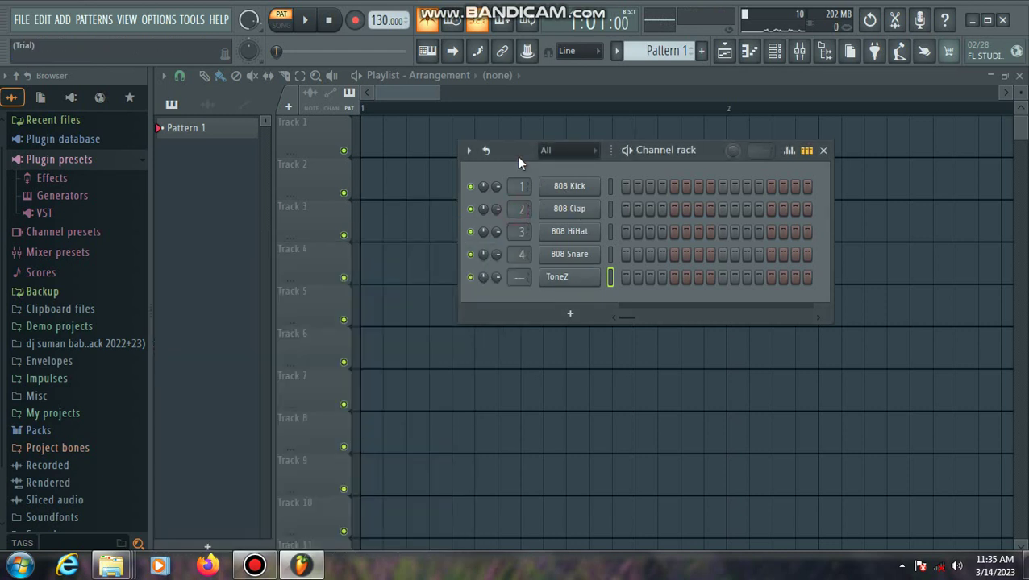
{"action": "left_click_drag", "start_coordinate": [517, 155], "coordinate": [522, 138]}
Step: Program a drum beat in Pattern 1: 808 Kick every 4 steps, 808 HiHat every 2 steps, 808 Snare on steps 4, 7, 12 and 15
{"action": "right_click", "coordinate": [574, 172]}
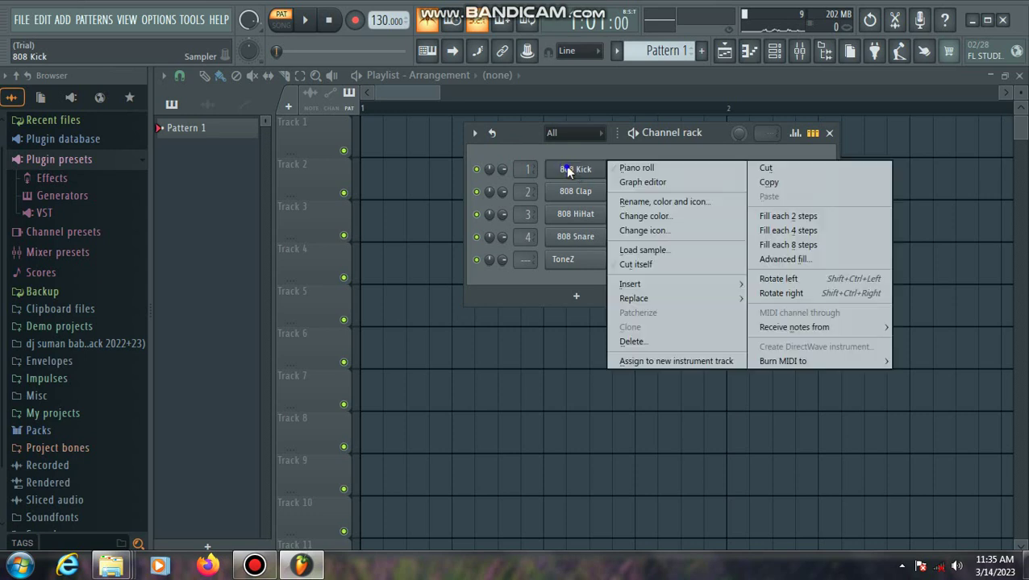
{"action": "left_click", "coordinate": [782, 231]}
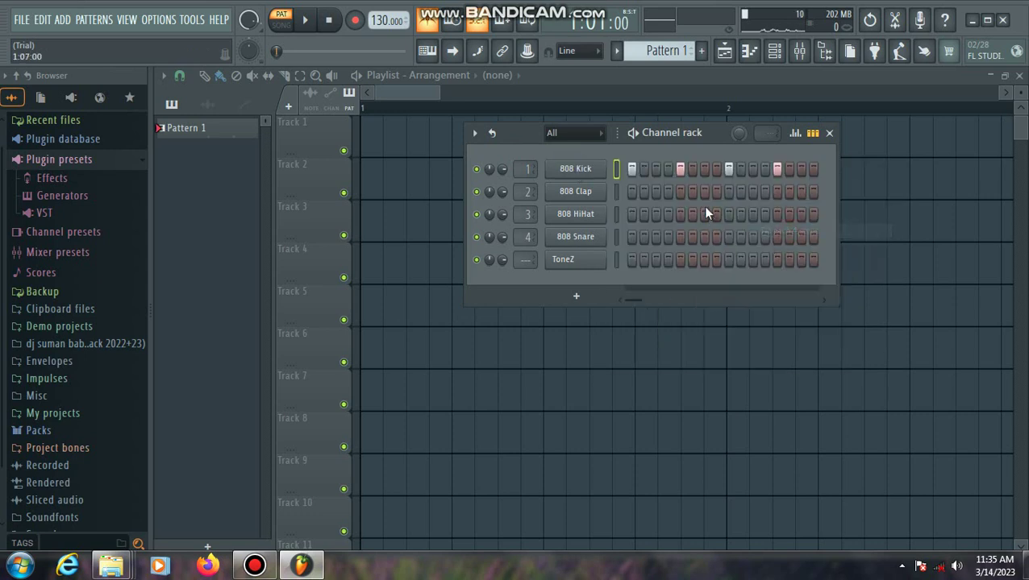
{"action": "right_click", "coordinate": [575, 214]}
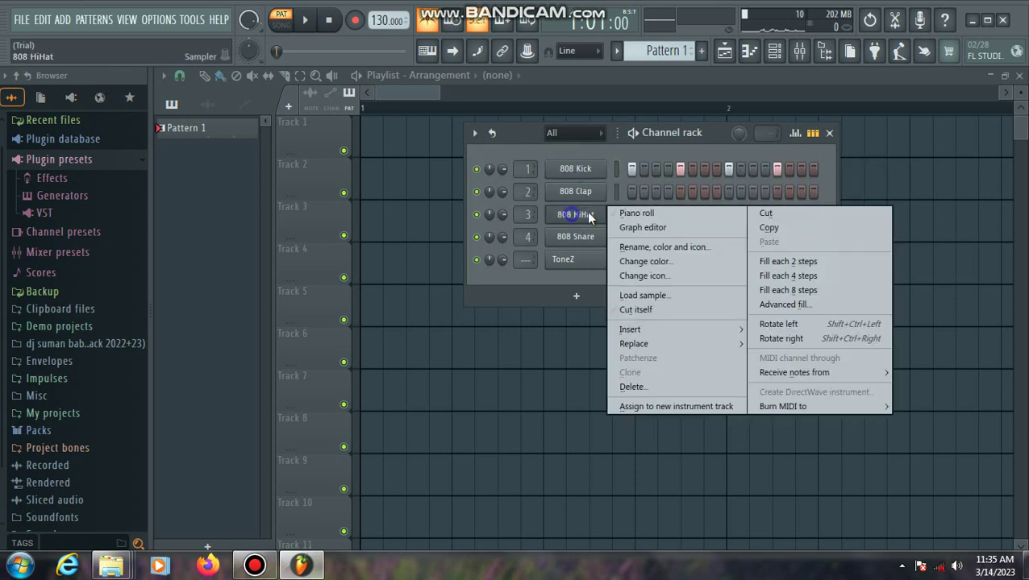
{"action": "left_click", "coordinate": [785, 261]}
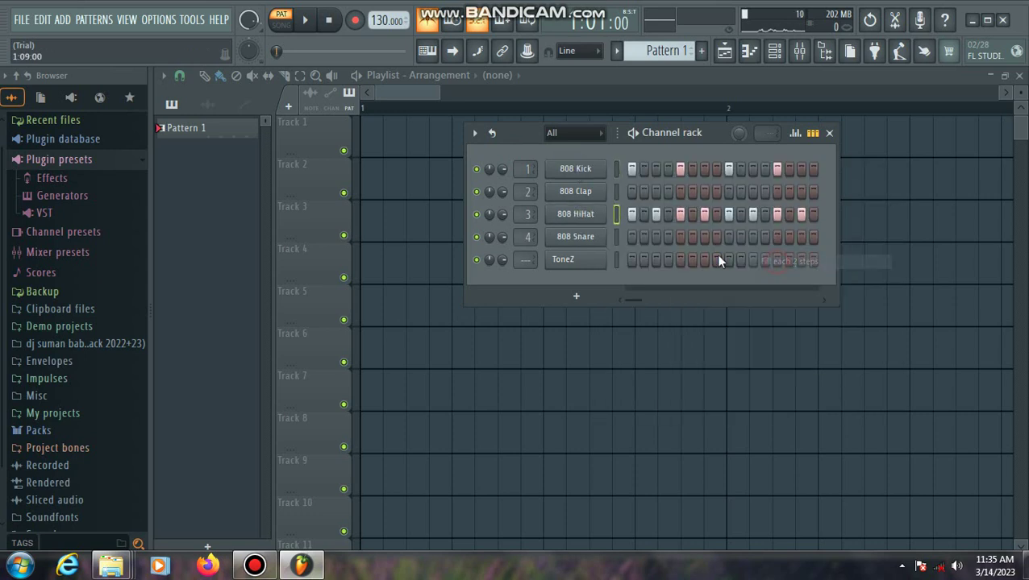
{"action": "left_click", "coordinate": [667, 237]}
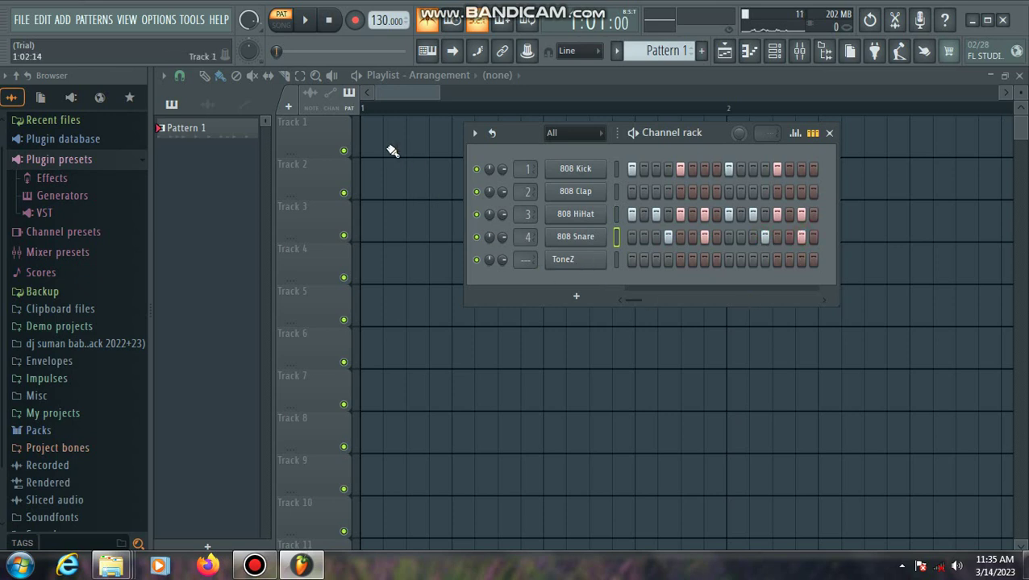
Step: Place a Pattern 1 clip on Track 1 of the playlist, starting at bar 1
{"action": "left_click", "coordinate": [358, 135]}
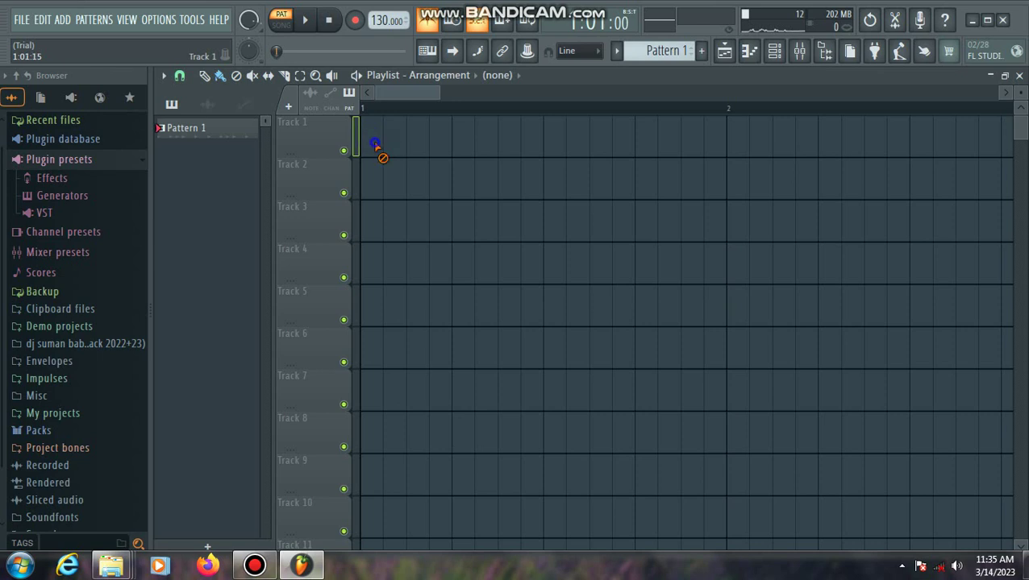
{"action": "left_click", "coordinate": [381, 145]}
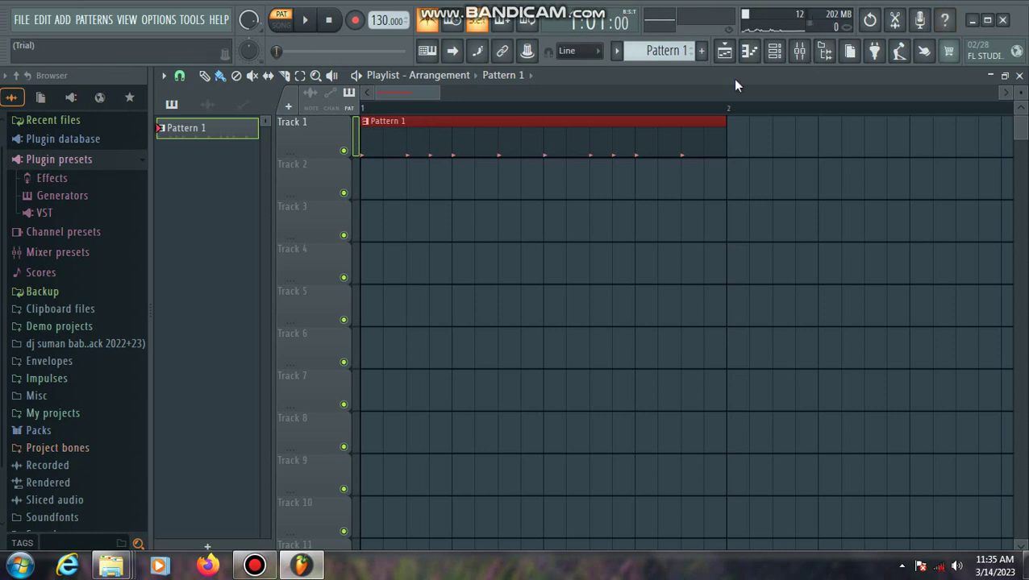
Step: Open the piano roll of the ToneZ channel from the channel rack and try out notes on its keyboard
{"action": "left_click", "coordinate": [773, 54]}
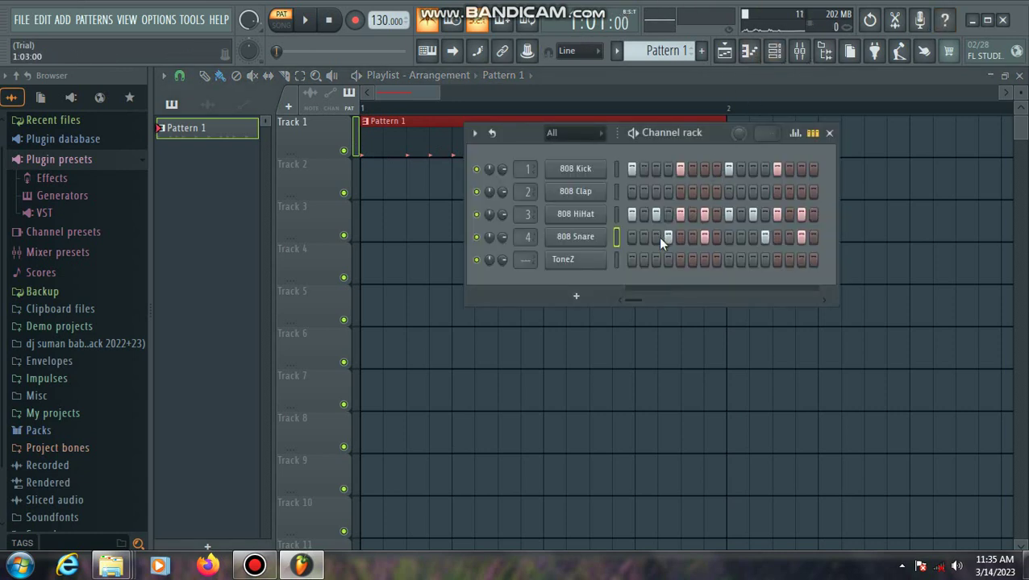
{"action": "right_click", "coordinate": [569, 268]}
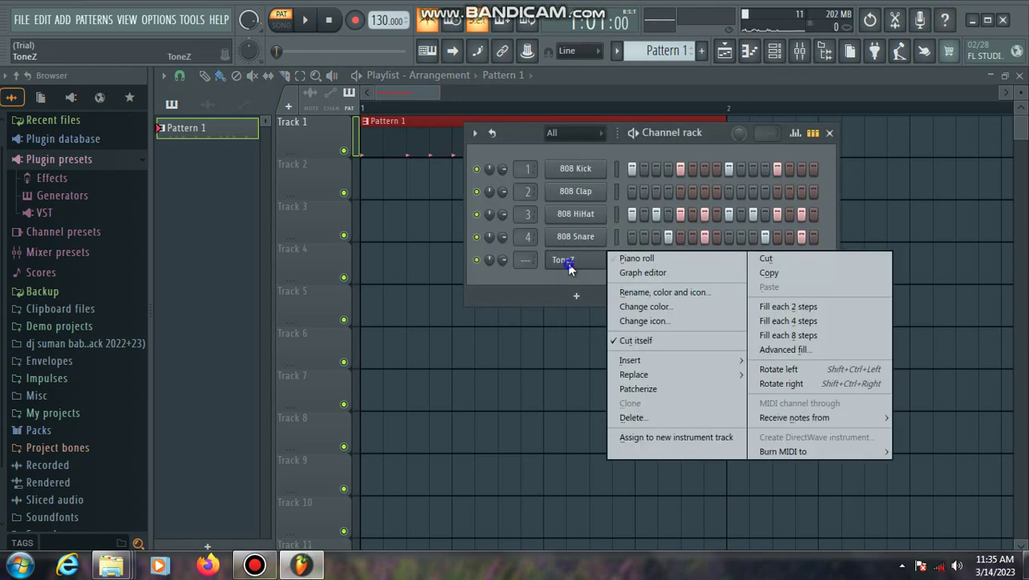
{"action": "left_click", "coordinate": [615, 259]}
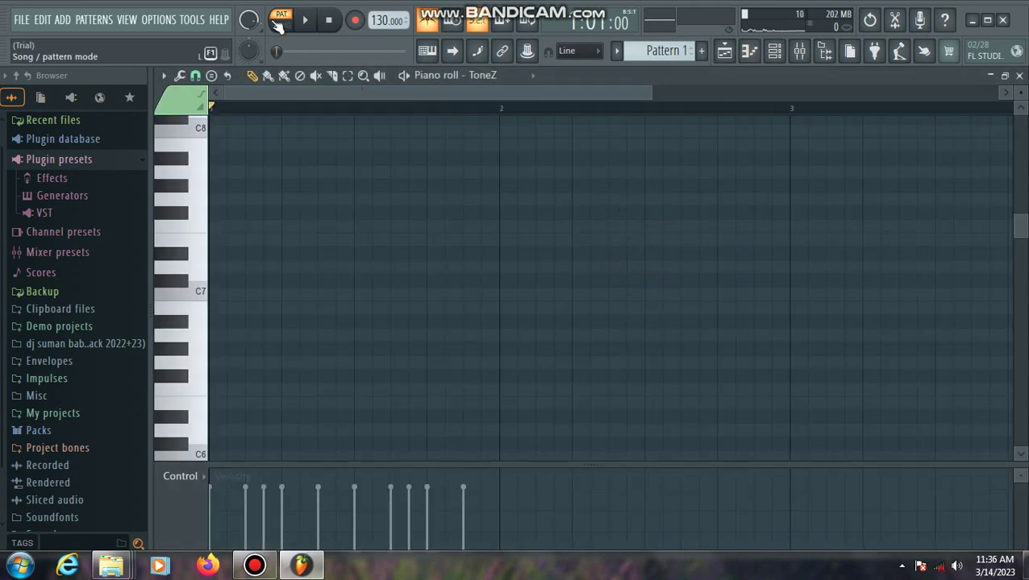
{"action": "left_click", "coordinate": [179, 277]}
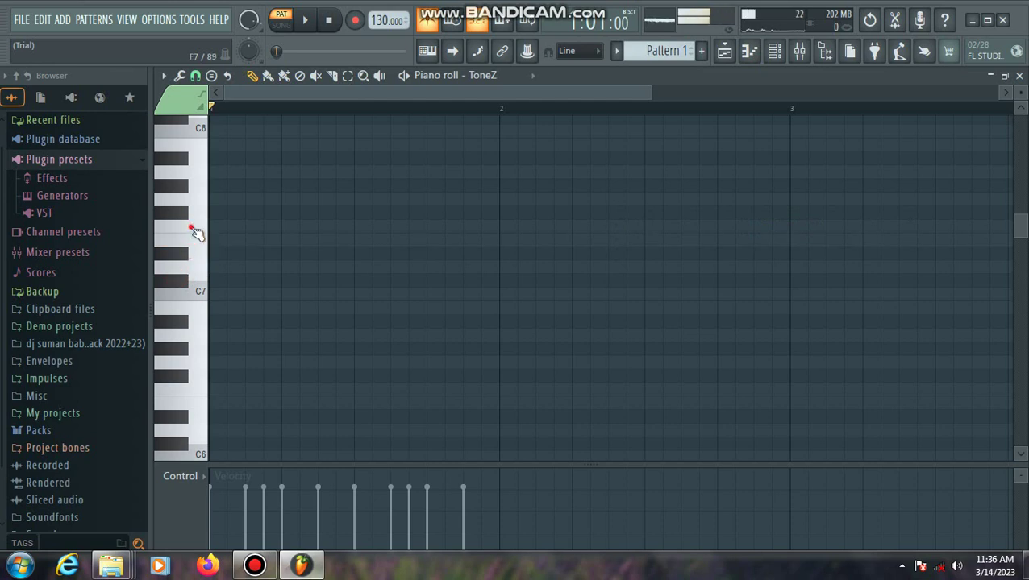
Step: Audition ToneZ notes between C5 and C6 on the piano roll keyboard
{"action": "scroll", "coordinate": [197, 266], "scroll_direction": "down", "scroll_amount": 3}
{"action": "left_click", "coordinate": [191, 282]}
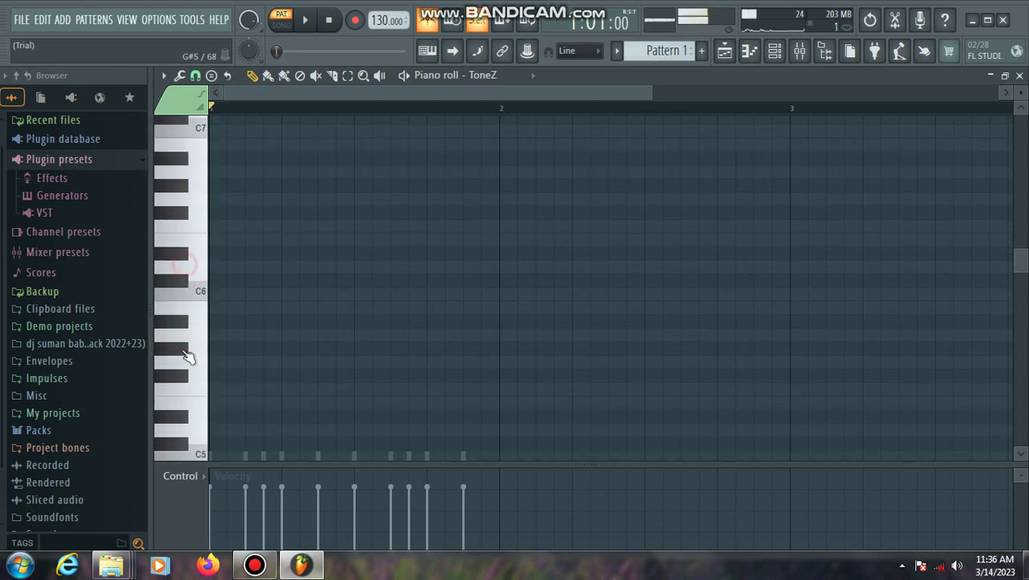
{"action": "scroll", "coordinate": [188, 355], "scroll_direction": "down", "scroll_amount": 2}
{"action": "left_click", "coordinate": [185, 204]}
{"action": "left_click", "coordinate": [187, 258]}
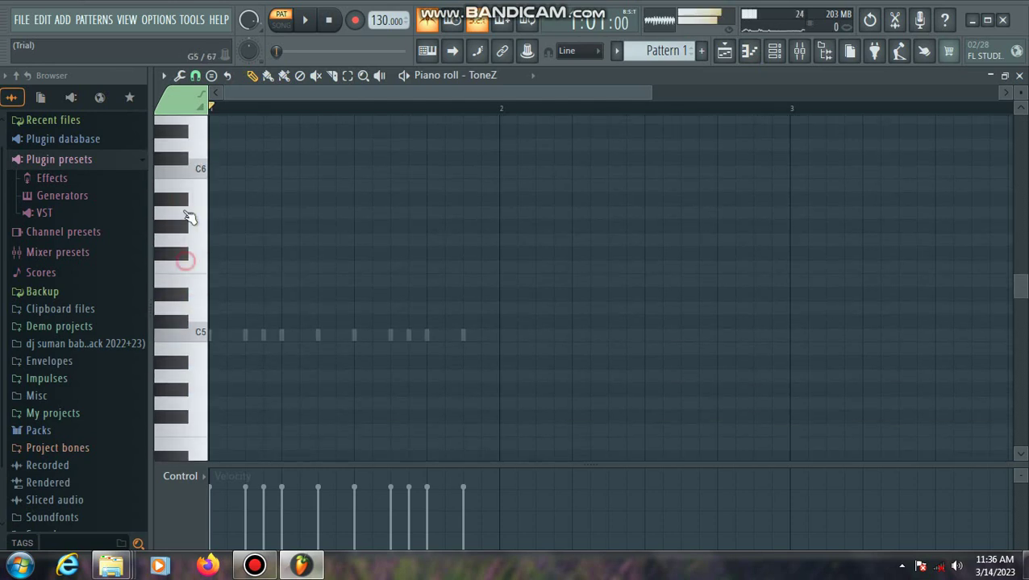
{"action": "left_click", "coordinate": [184, 171]}
{"action": "left_click", "coordinate": [185, 244]}
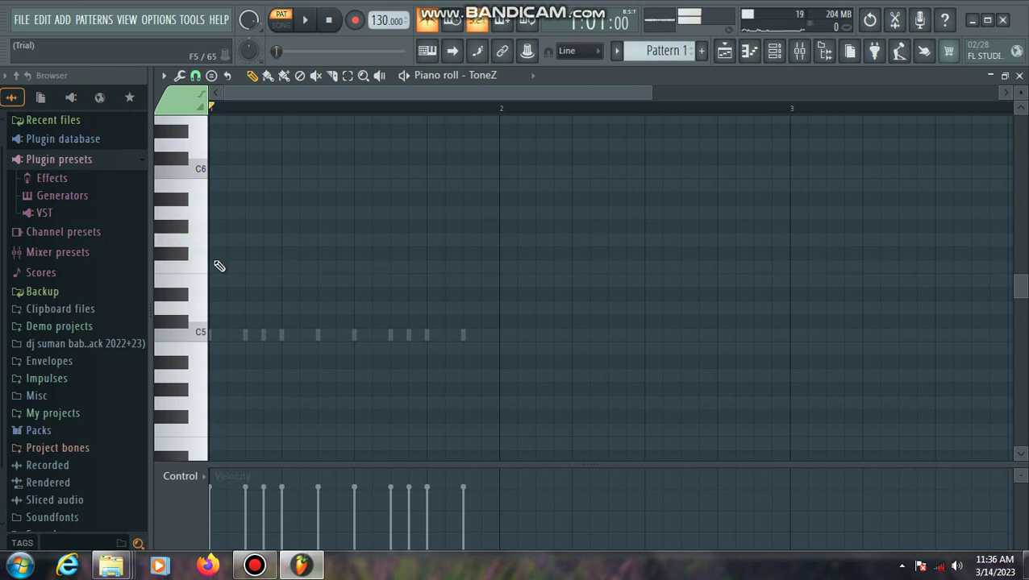
Step: Place short F#5, G#5 and A#5 notes on steps 1, 3 and 5 of bar 1 and play them back
{"action": "left_click", "coordinate": [221, 254]}
{"action": "left_click_drag", "start_coordinate": [221, 254], "coordinate": [228, 254]}
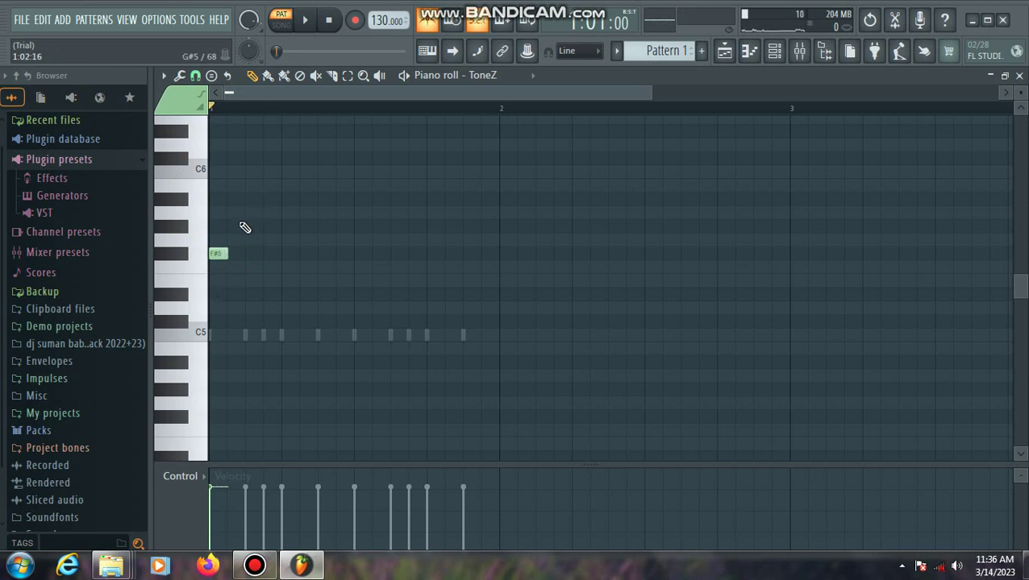
{"action": "left_click", "coordinate": [245, 226]}
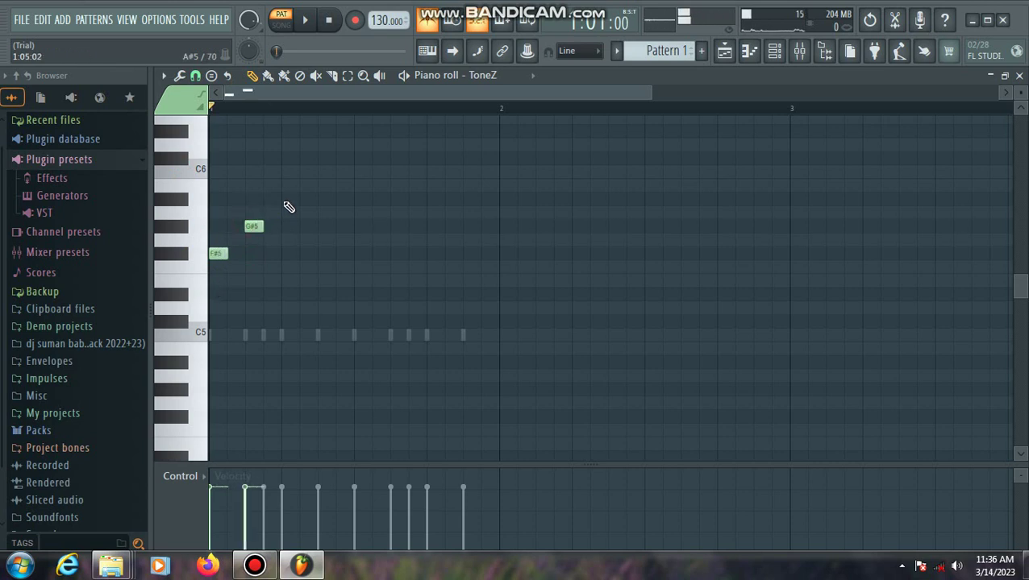
{"action": "left_click", "coordinate": [287, 200]}
{"action": "key", "text": "space"}
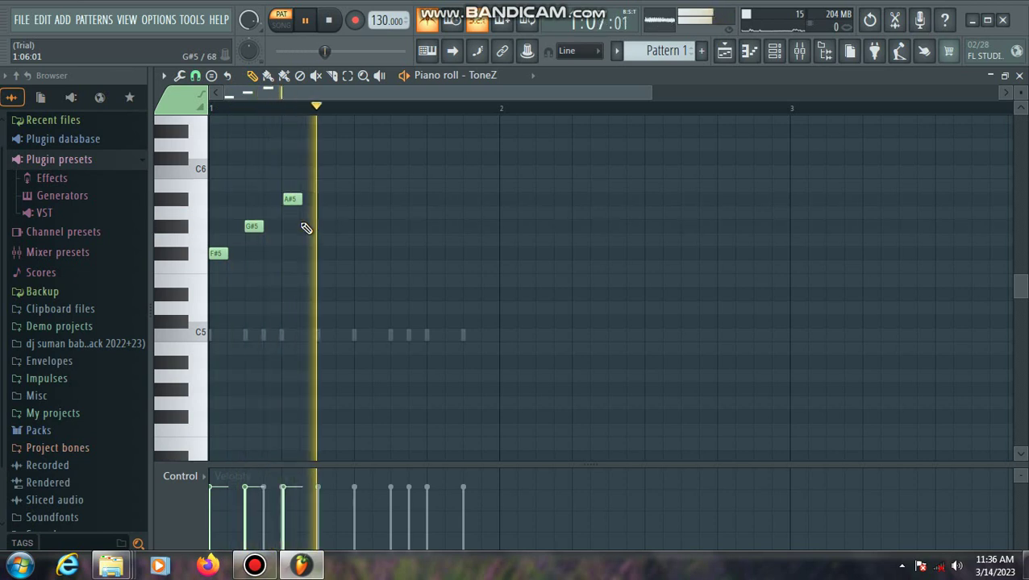
{"action": "key", "text": "space"}
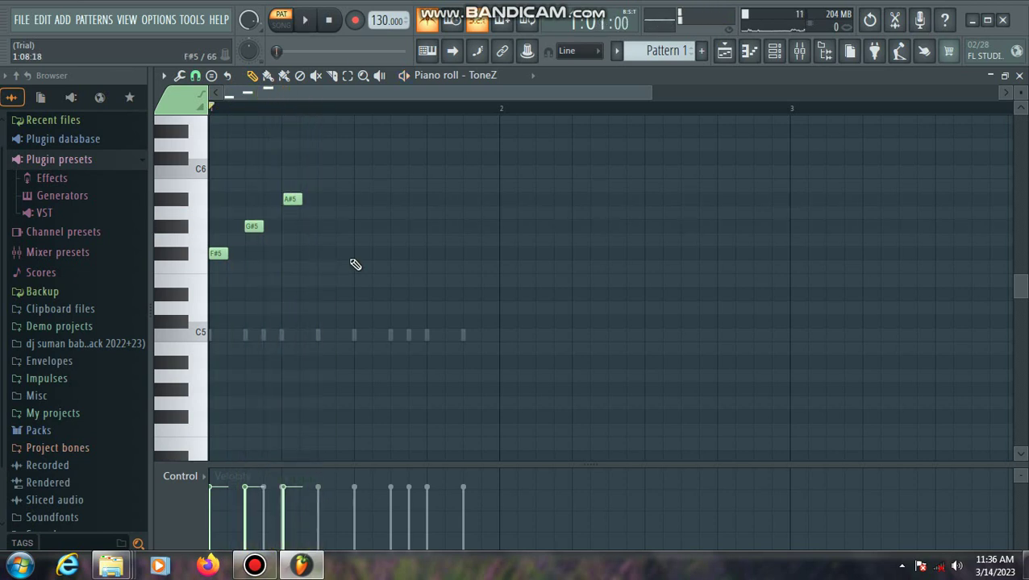
Step: Add two short F#5 notes on steps 7 and 9 of bar 1 and play the melody back
{"action": "left_click", "coordinate": [322, 255]}
{"action": "left_click", "coordinate": [349, 255]}
{"action": "mouse_move", "coordinate": [348, 258]}
{"action": "left_mouse_down"}
{"action": "mouse_move", "coordinate": [367, 256]}
{"action": "mouse_move", "coordinate": [355, 255]}
{"action": "left_mouse_up"}
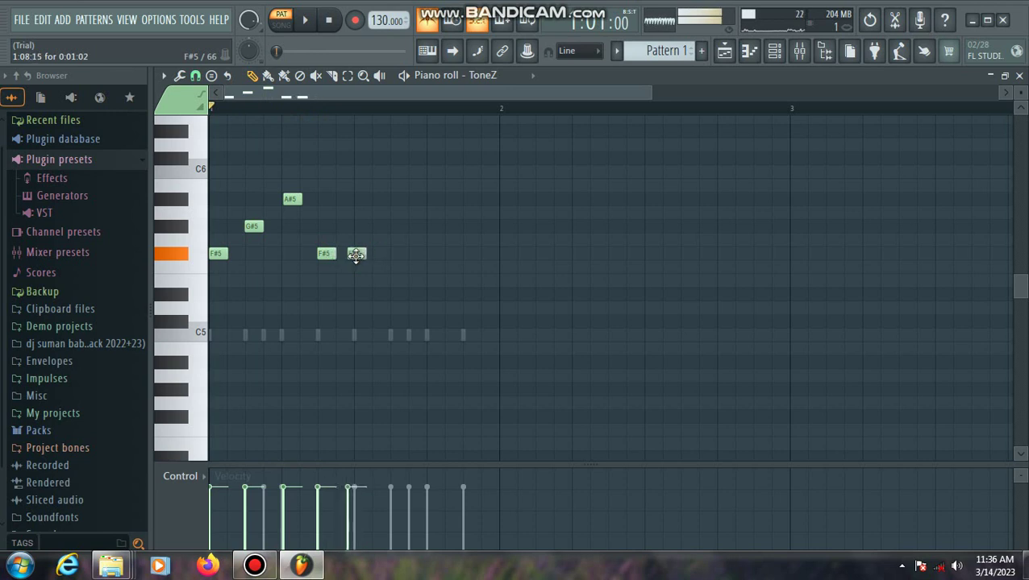
{"action": "right_click", "coordinate": [359, 258]}
{"action": "left_click", "coordinate": [359, 256]}
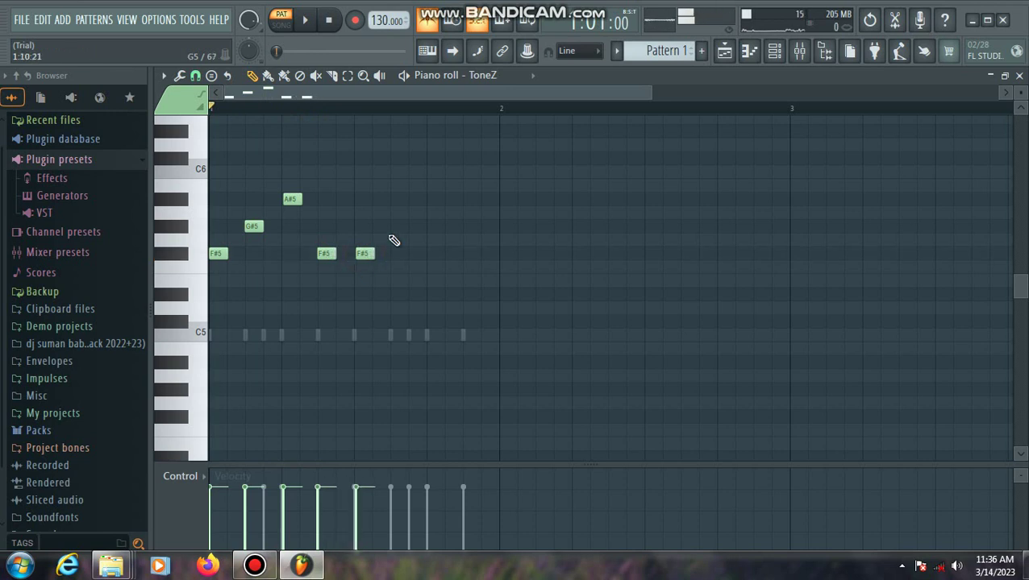
{"action": "left_click", "coordinate": [366, 252]}
{"action": "key", "text": "space"}
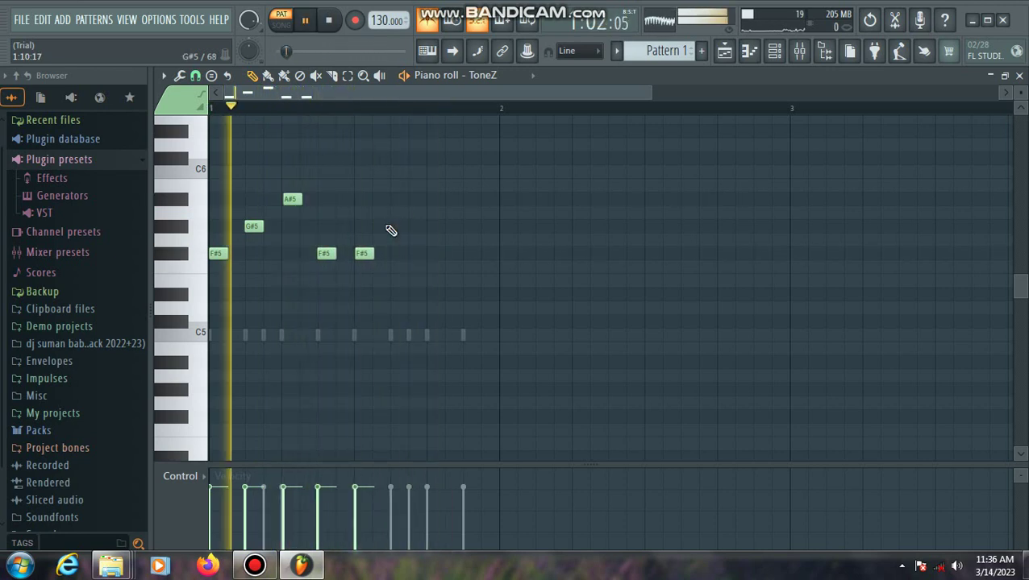
{"action": "key", "text": "space"}
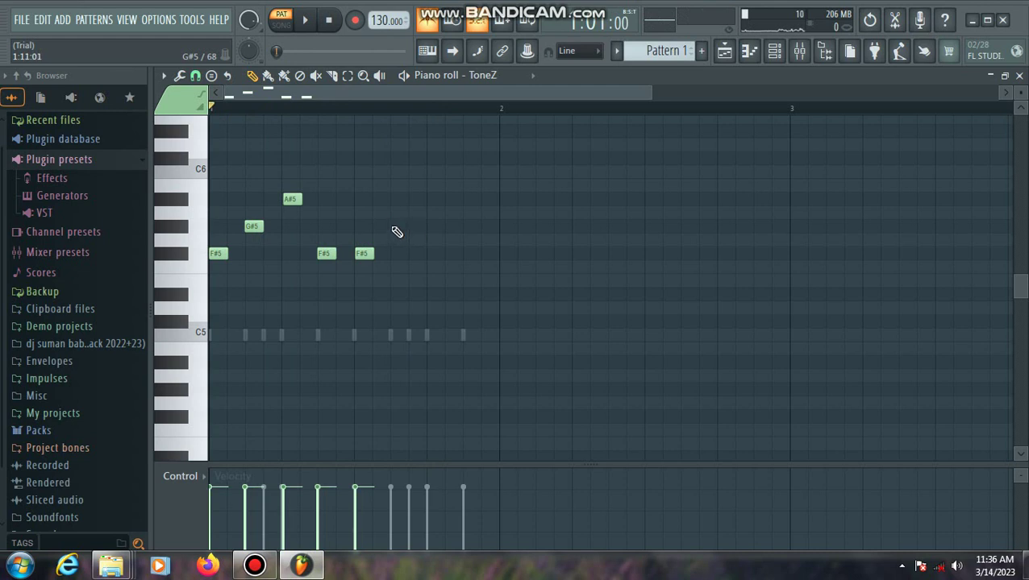
Step: Continue the melody in bar 1 with G#5 on step 11, F5 on step 13 and D#5 on step 15
{"action": "left_click", "coordinate": [394, 229]}
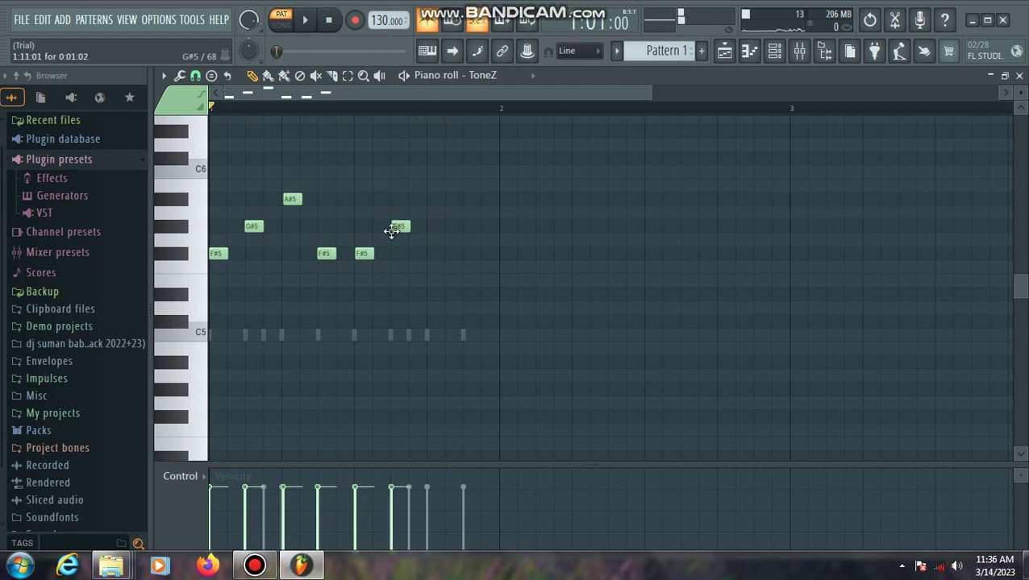
{"action": "left_click", "coordinate": [435, 267]}
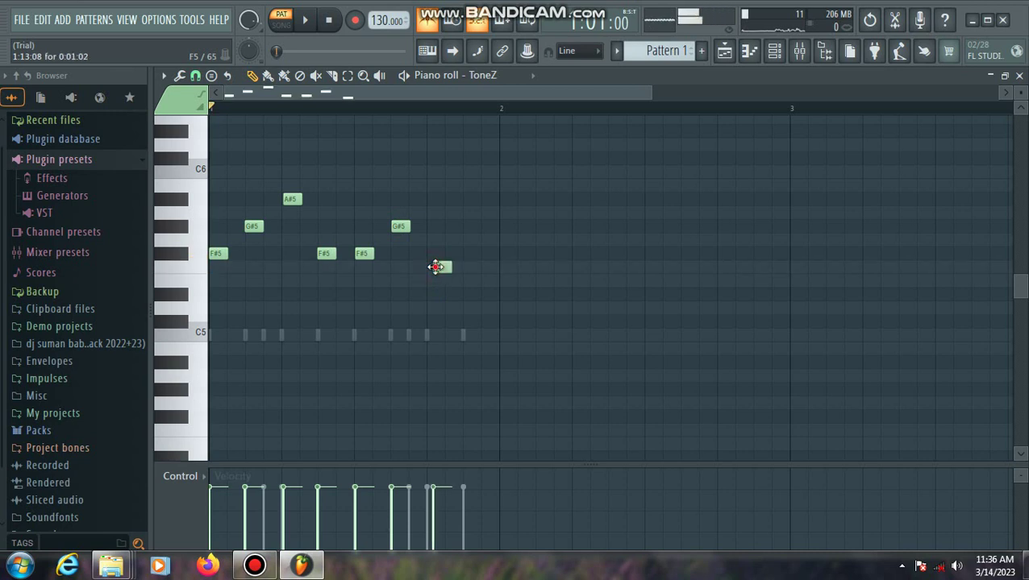
{"action": "left_click_drag", "start_coordinate": [435, 267], "coordinate": [432, 267]}
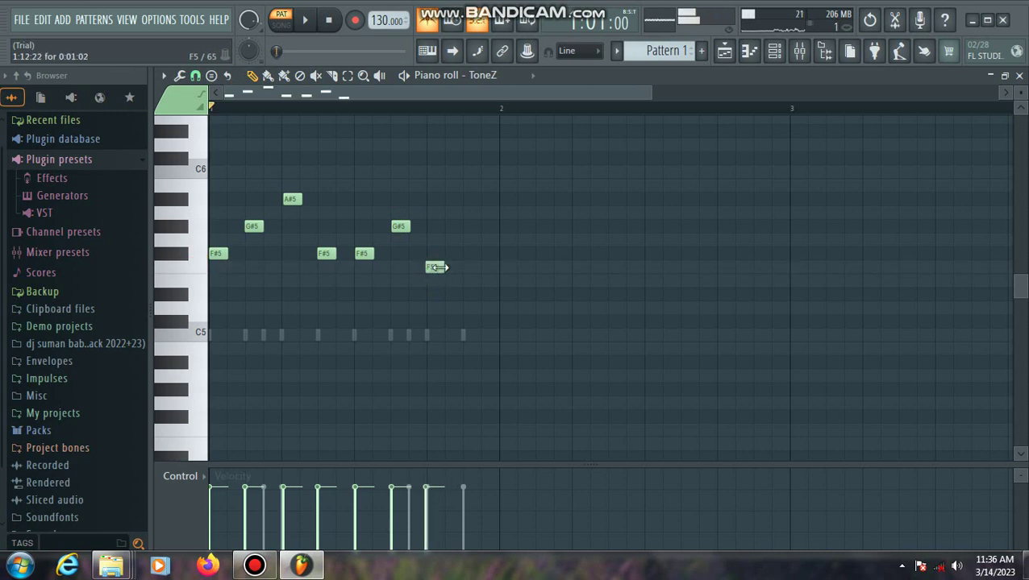
{"action": "left_click", "coordinate": [472, 295]}
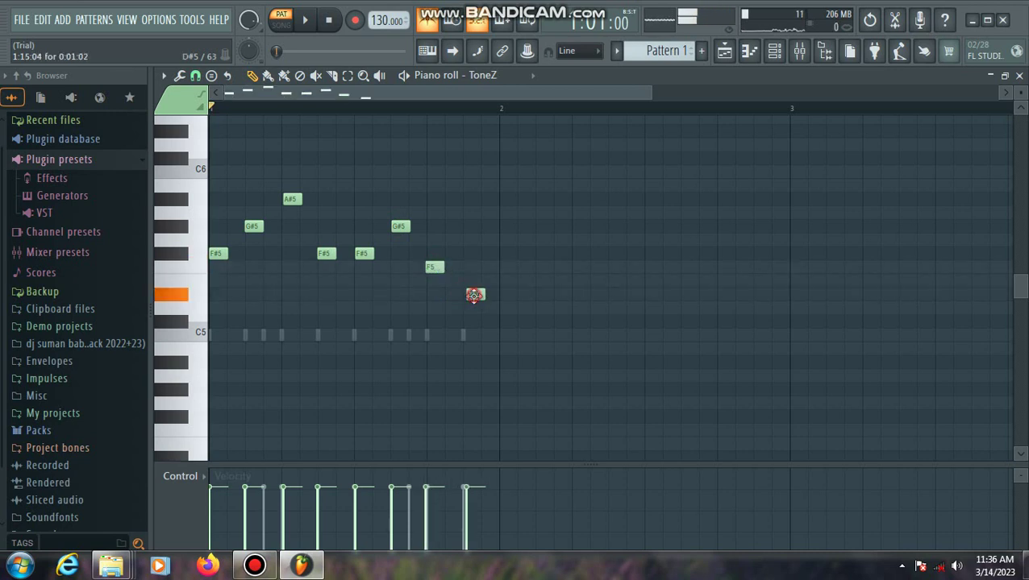
{"action": "left_click_drag", "start_coordinate": [474, 295], "coordinate": [501, 267]}
Step: Add F5 on step 1 and G5 on step 3 of bar 2, and play the whole melody back
{"action": "left_click", "coordinate": [504, 267]}
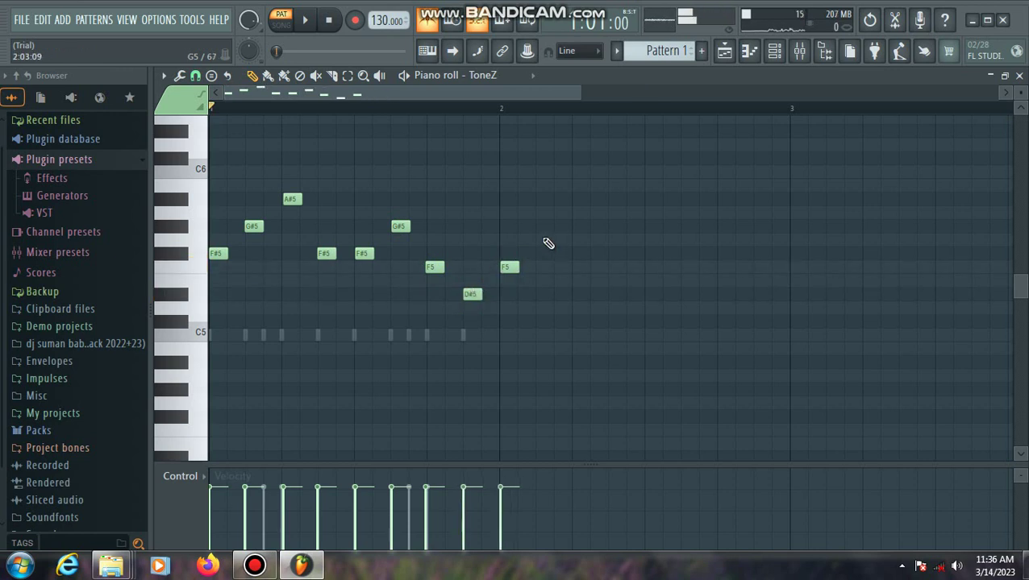
{"action": "left_click", "coordinate": [545, 240]}
{"action": "left_click_drag", "start_coordinate": [545, 239], "coordinate": [541, 240]}
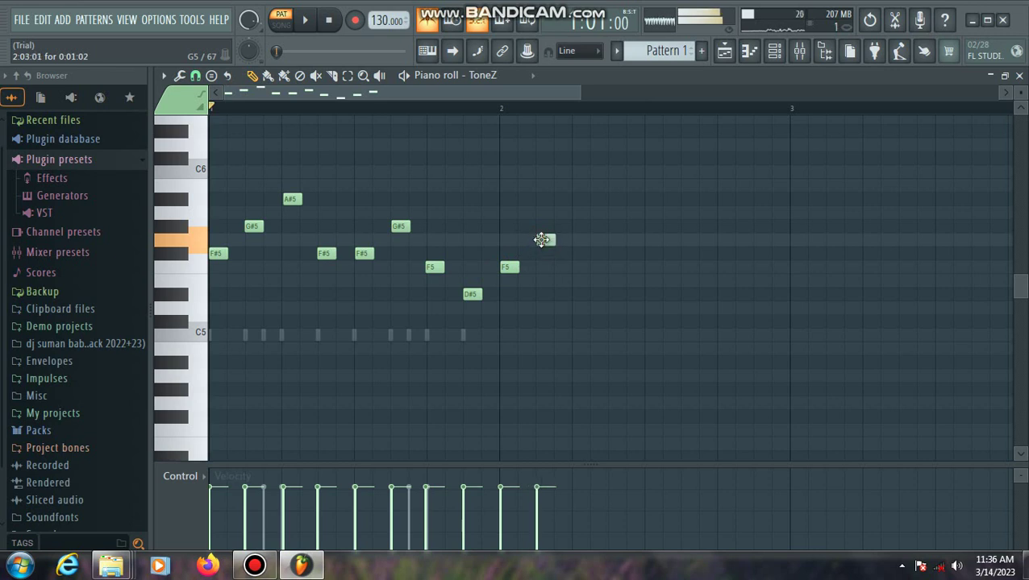
{"action": "key", "text": "space"}
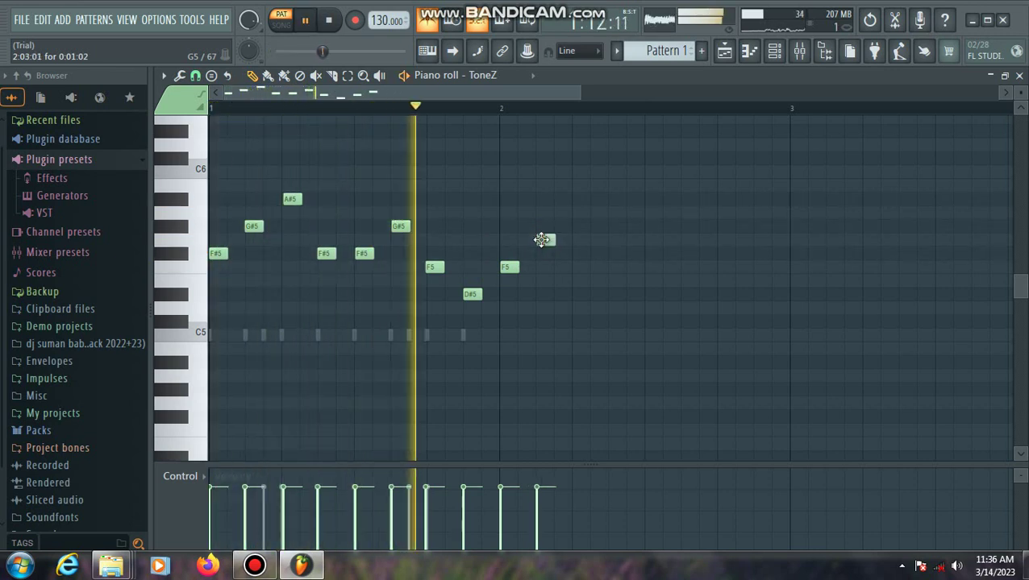
{"action": "key", "text": "space"}
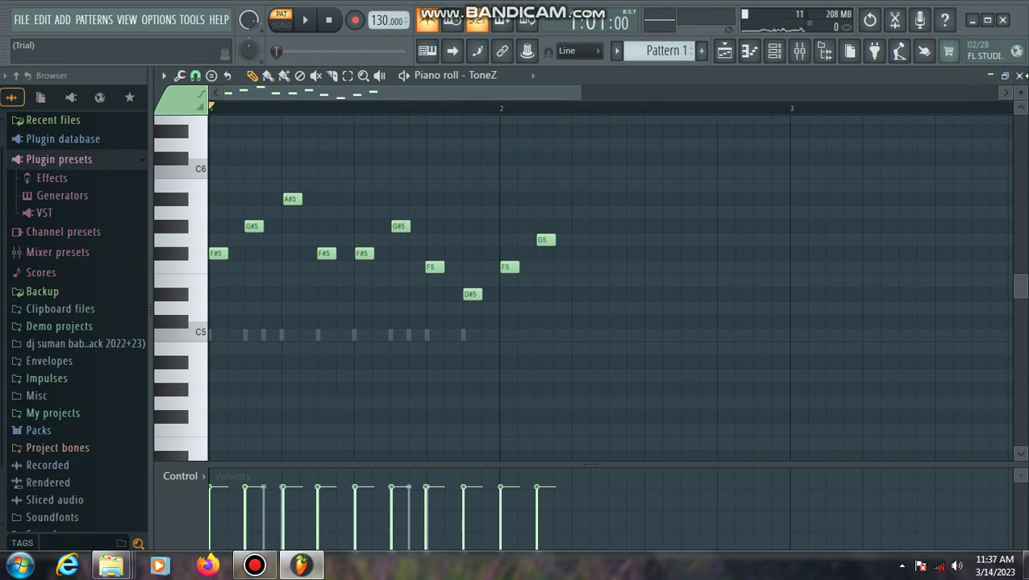
Step: Close the ToneZ piano roll and the channel rack to uncover the playlist
{"action": "left_click", "coordinate": [1019, 75]}
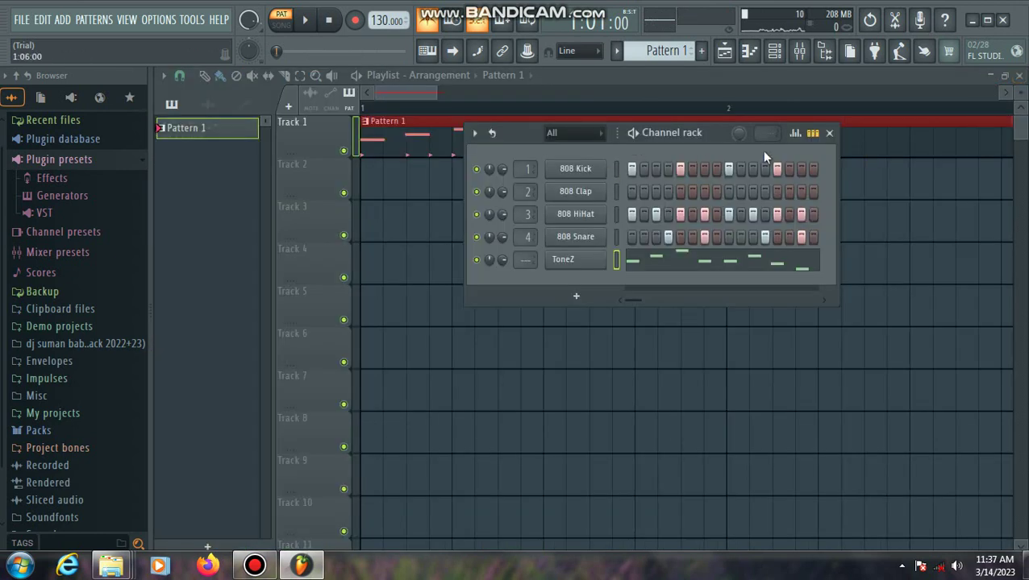
{"action": "left_click_drag", "start_coordinate": [524, 142], "coordinate": [584, 212]}
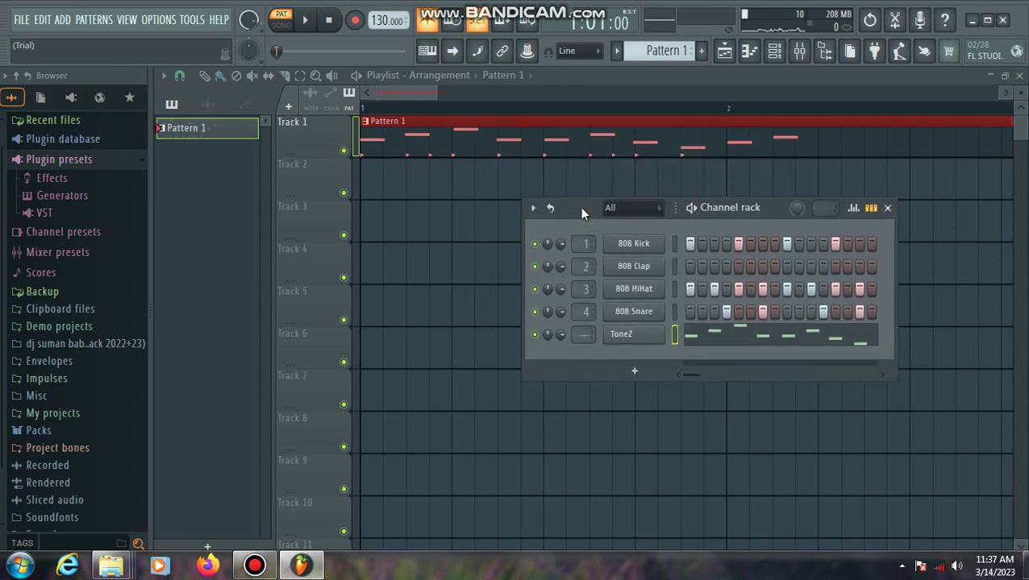
{"action": "left_click", "coordinate": [887, 208]}
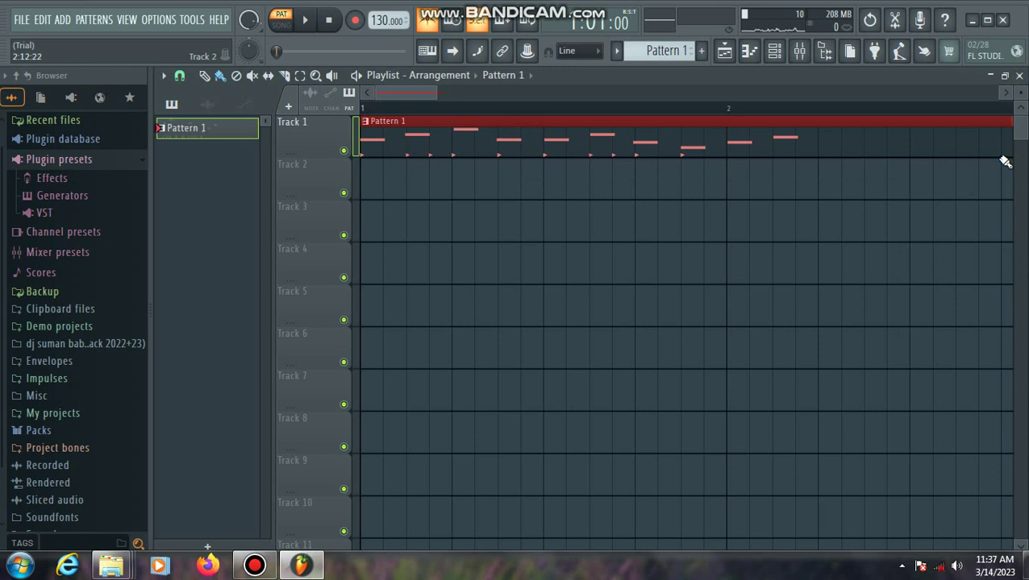
Step: Shorten the Pattern 1 clip on Track 1 to one bar and four steps, and play the pattern back
{"action": "scroll", "coordinate": [709, 120], "scroll_direction": "down", "scroll_amount": 3}
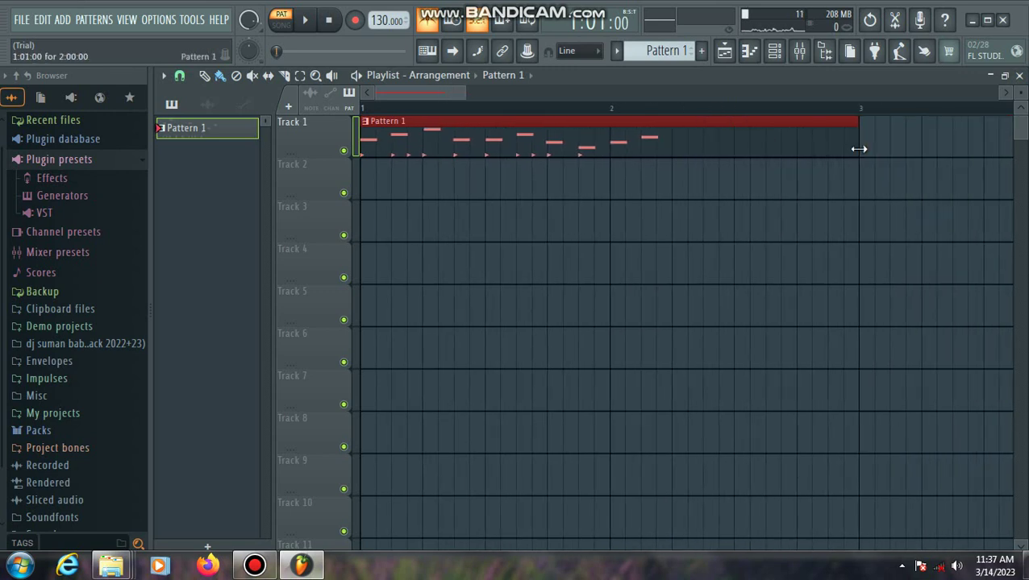
{"action": "left_click_drag", "start_coordinate": [859, 150], "coordinate": [677, 277]}
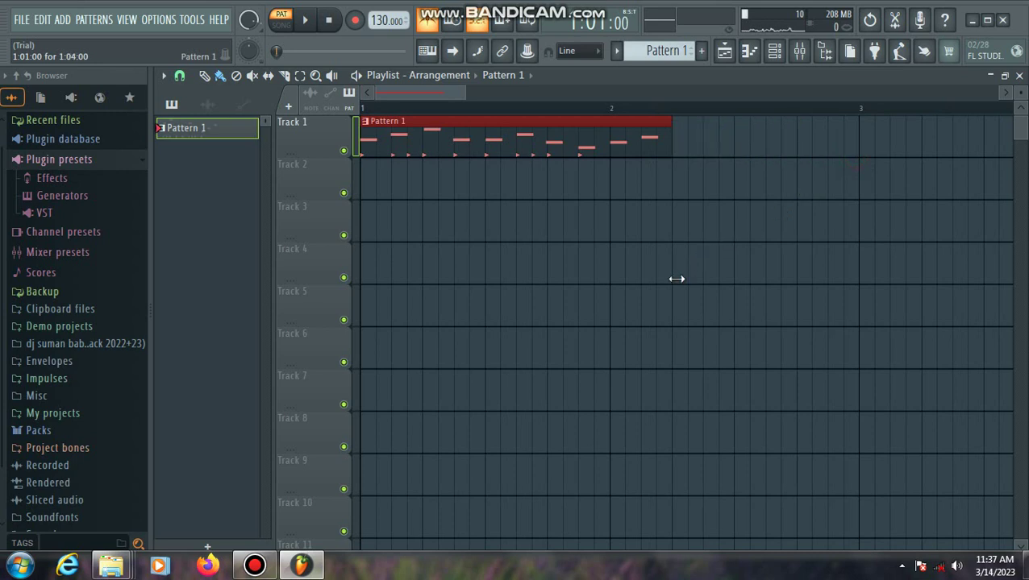
{"action": "key", "text": "space"}
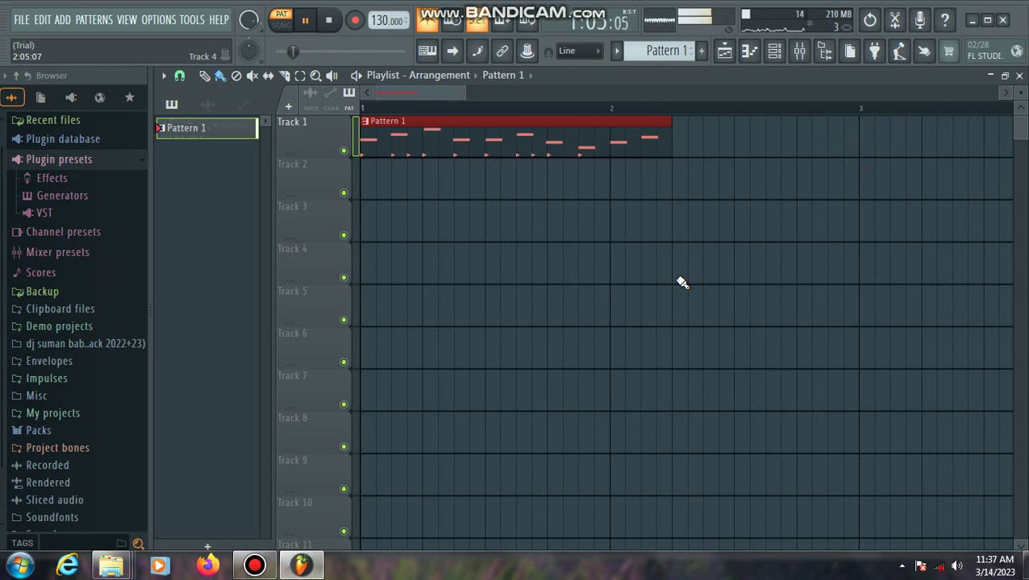
{"action": "key", "text": "space"}
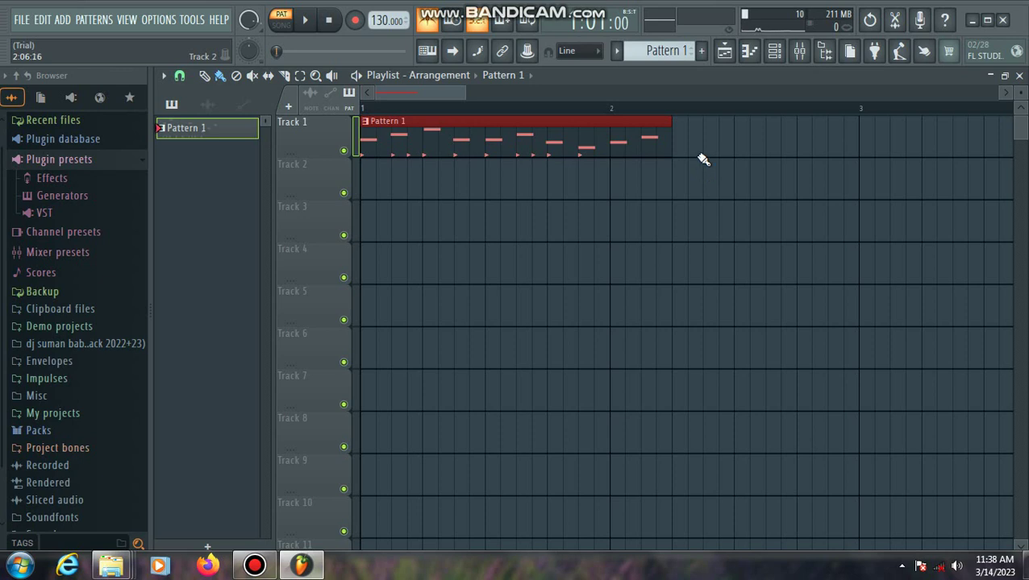
{"action": "left_click", "coordinate": [255, 566]}
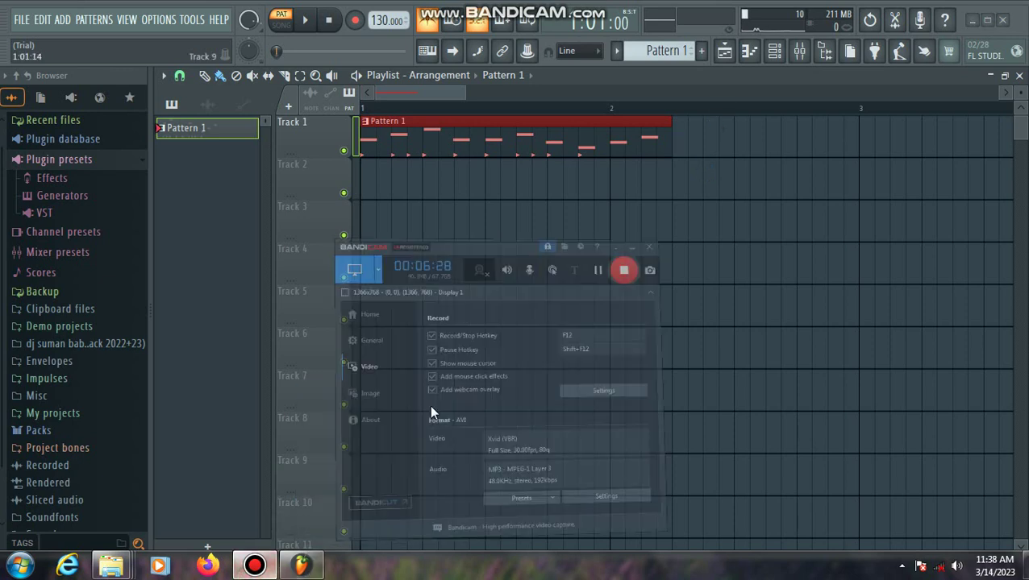